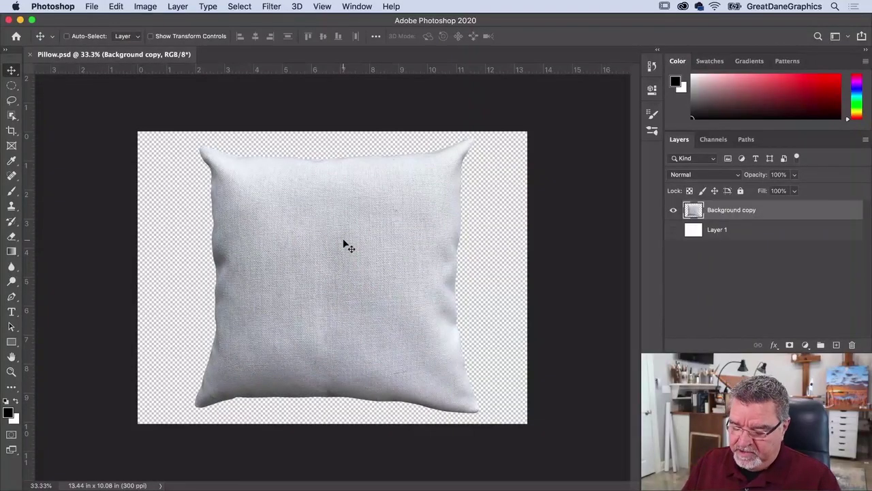
Show the white Layer 1 behind the pillow.
key(super+0)
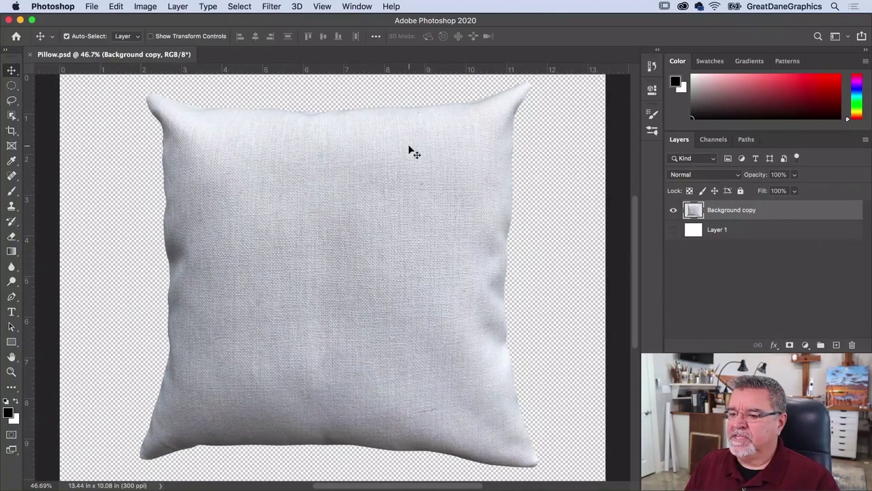
click(673, 230)
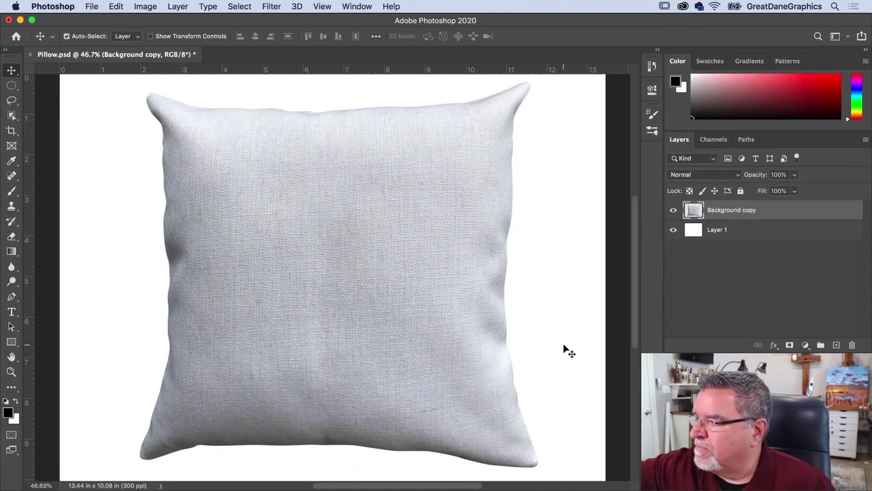
click(774, 345)
click(790, 334)
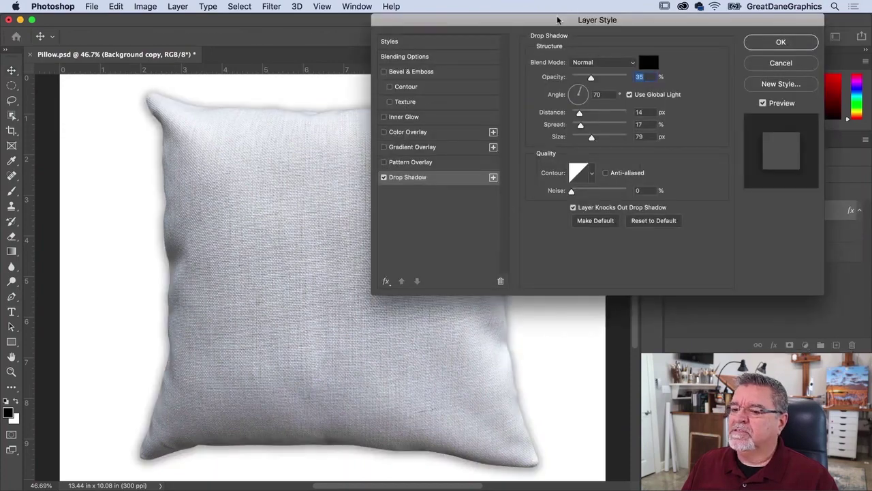
drag(557, 20, 729, 20)
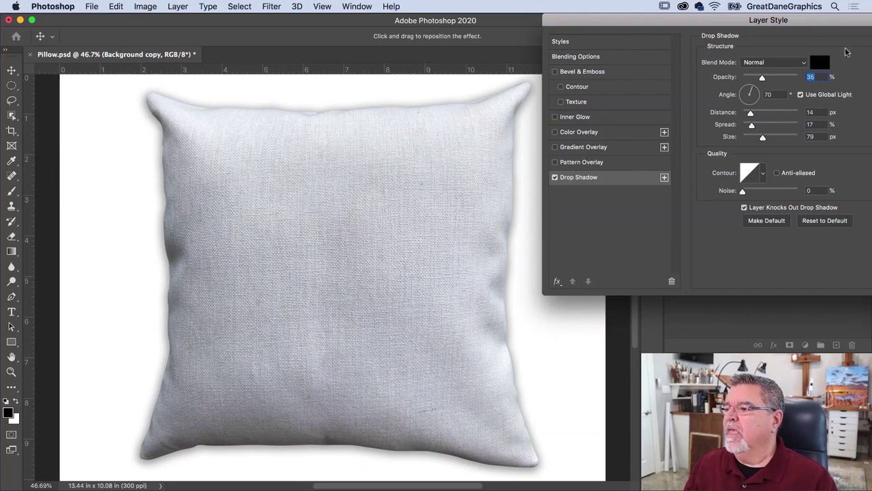
drag(804, 20, 638, 22)
click(786, 65)
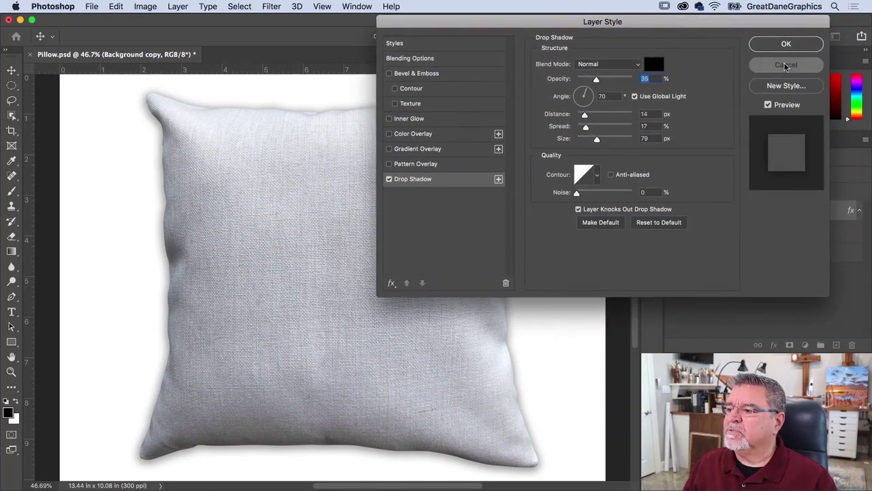
Create a new layer directly beneath the pillow layer and set the Brush to size 200 with 23% opacity.
click(836, 345)
drag(693, 212, 693, 233)
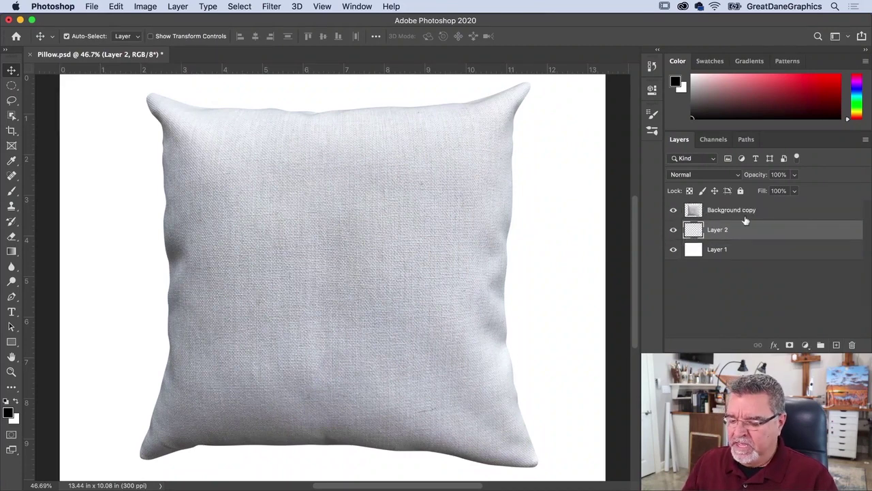
key(b)
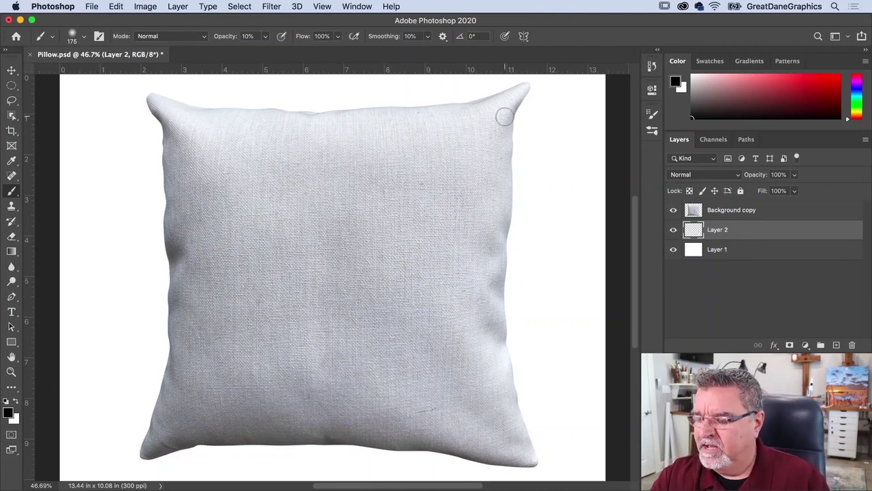
key(bracketright)
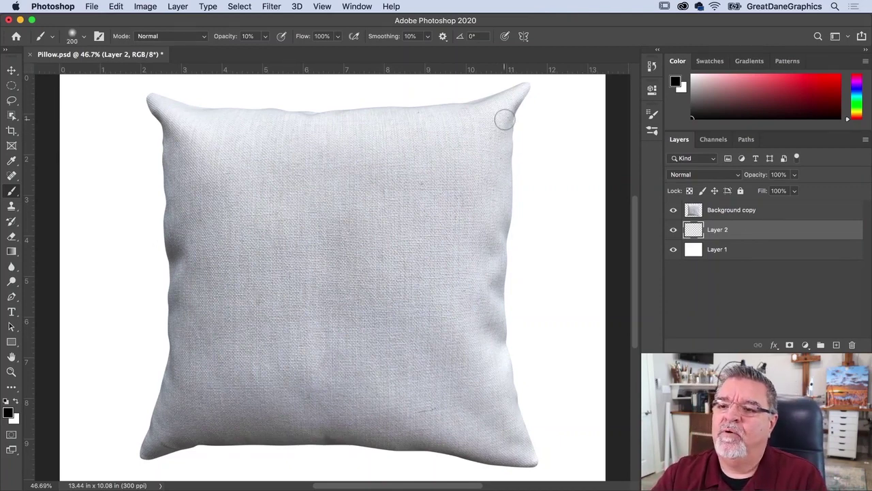
drag(220, 41, 230, 42)
Paint a soft black shadow along both vertical sides of the pillow on Layer 2.
scroll(492, 121, down, 5)
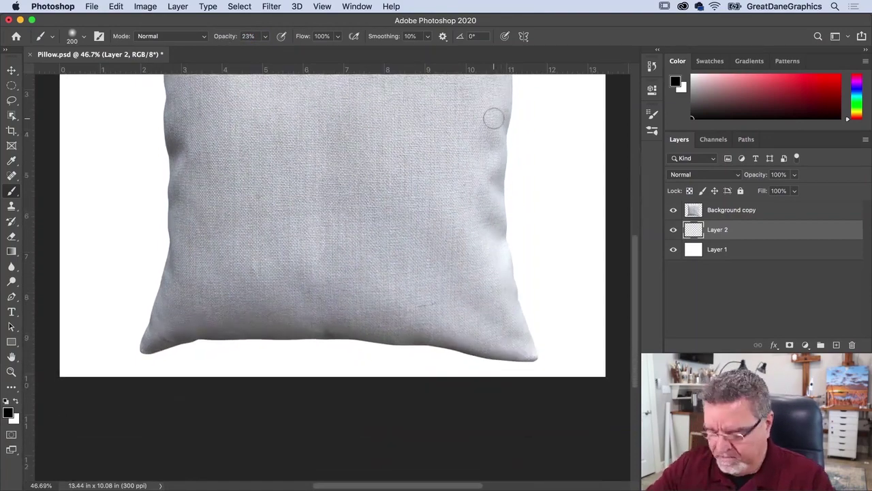
mouse_move(455, 151)
mouse_down()
mouse_move(436, 247)
mouse_move(425, 253)
mouse_up()
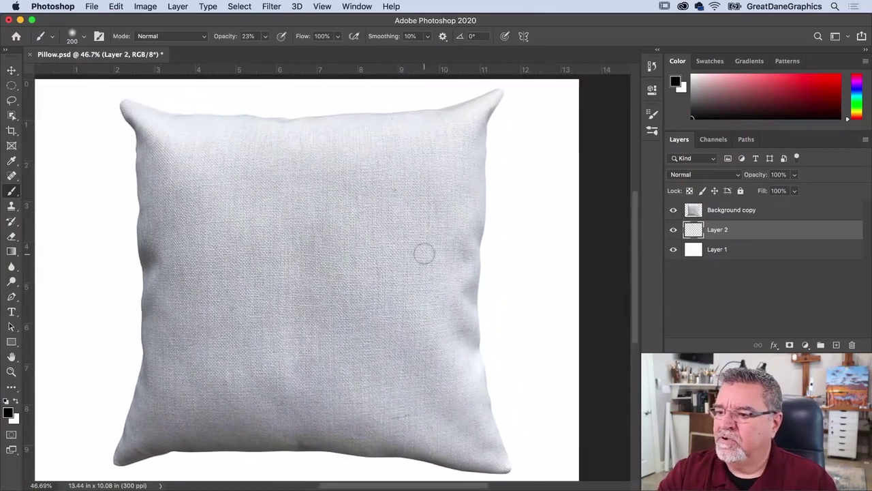
mouse_move(493, 112)
mouse_down()
mouse_move(467, 173)
mouse_move(490, 109)
mouse_move(483, 132)
mouse_up()
mouse_move(472, 208)
mouse_down()
mouse_move(480, 234)
mouse_move(461, 341)
mouse_move(479, 237)
mouse_move(467, 340)
mouse_move(472, 286)
mouse_move(469, 388)
mouse_move(480, 353)
mouse_move(488, 450)
mouse_up()
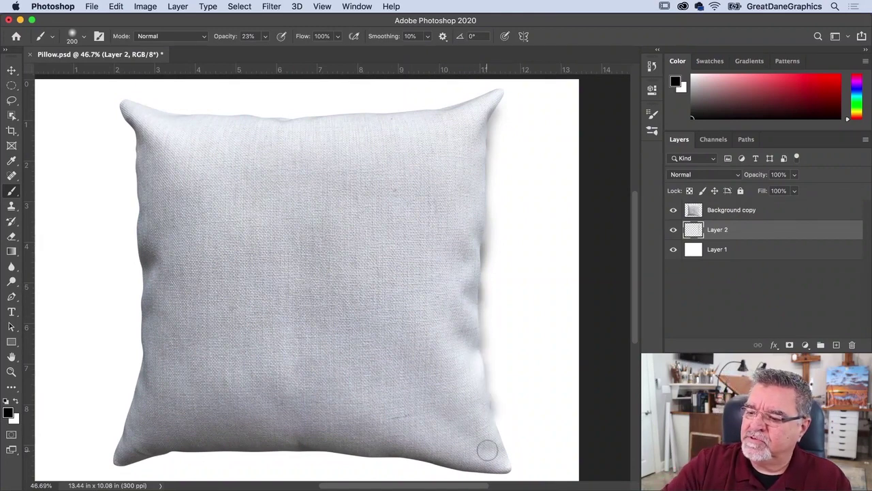
mouse_move(468, 279)
mouse_down()
mouse_move(473, 263)
mouse_move(473, 370)
mouse_move(472, 304)
mouse_move(470, 350)
mouse_move(504, 472)
mouse_up()
mouse_move(129, 101)
mouse_down()
mouse_move(157, 158)
mouse_move(149, 202)
mouse_move(135, 144)
mouse_move(147, 156)
mouse_move(143, 279)
mouse_move(157, 292)
mouse_move(148, 246)
mouse_move(139, 382)
mouse_move(111, 469)
mouse_up()
Paint a shadow under the pillow's lower edge with a size 150 brush and reduce Layer 2's opacity to 86%.
drag(289, 311, 296, 214)
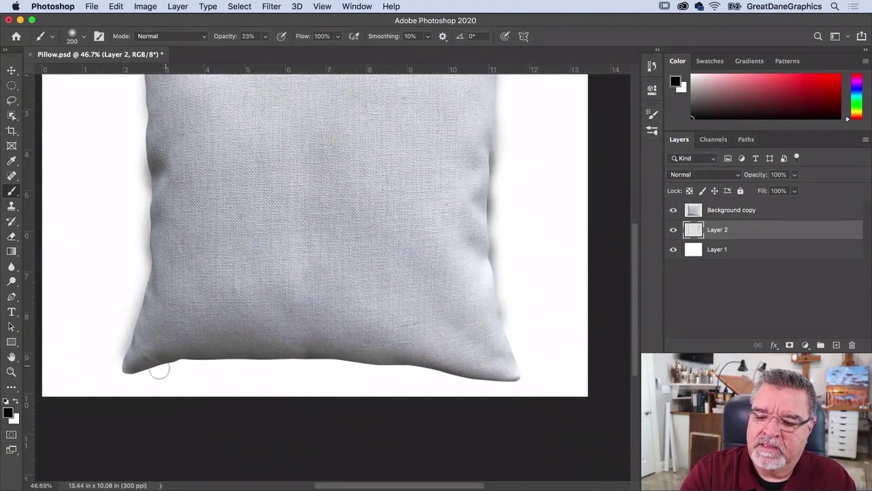
key(bracketleft)
key(bracketleft)
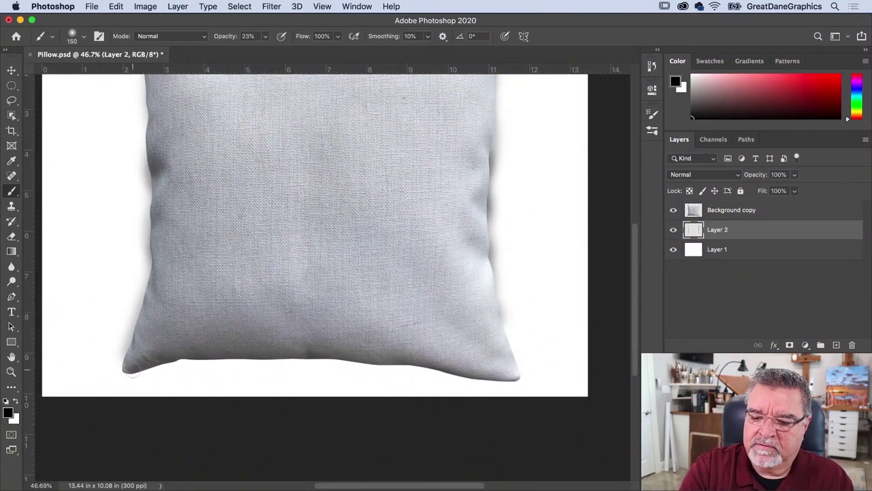
mouse_move(133, 374)
mouse_down()
mouse_move(209, 359)
mouse_move(313, 359)
mouse_move(516, 383)
mouse_move(331, 353)
mouse_move(153, 361)
mouse_up()
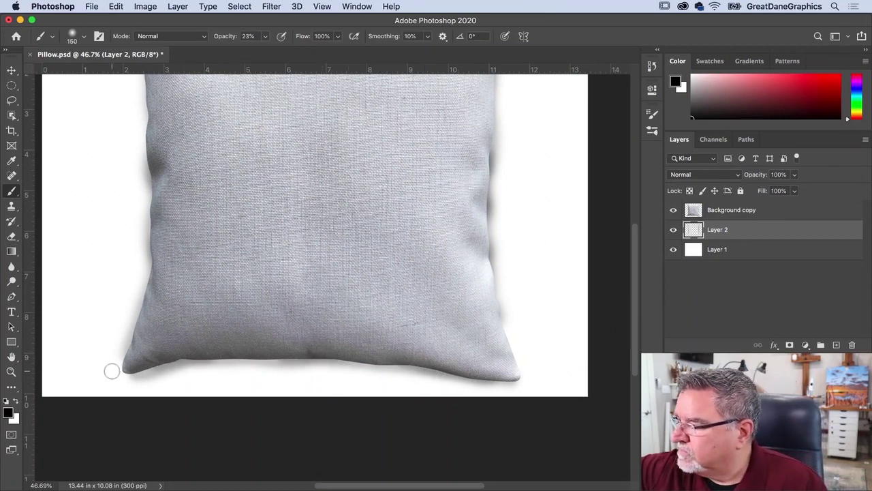
scroll(117, 379, up, 3)
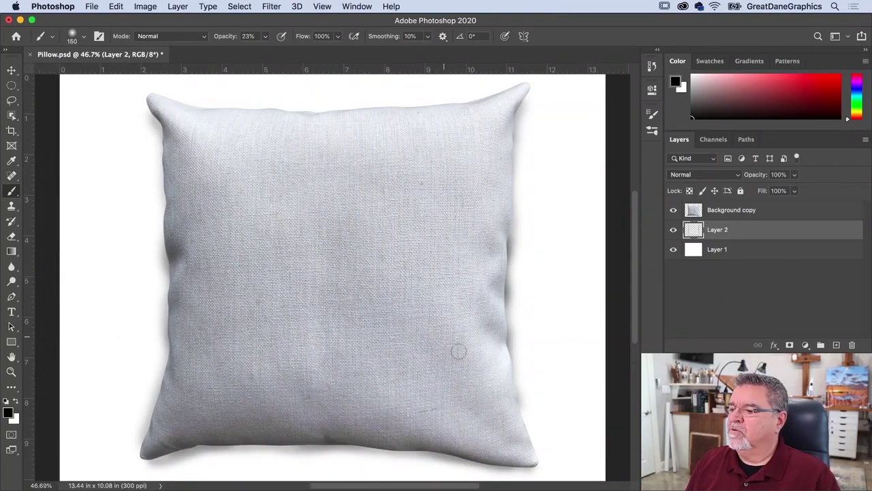
drag(759, 175, 755, 176)
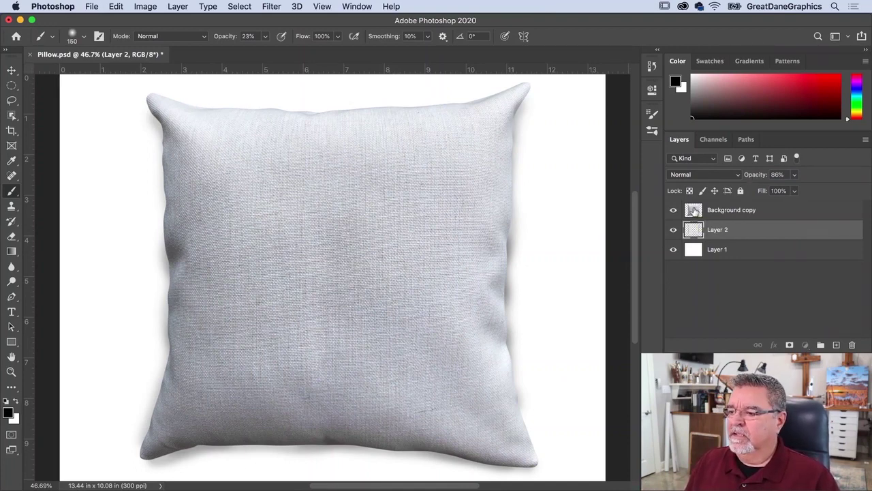
Make the pillow layer active and open Home Sweet Home Flowers.png from the 3 Pillow folder.
click(698, 211)
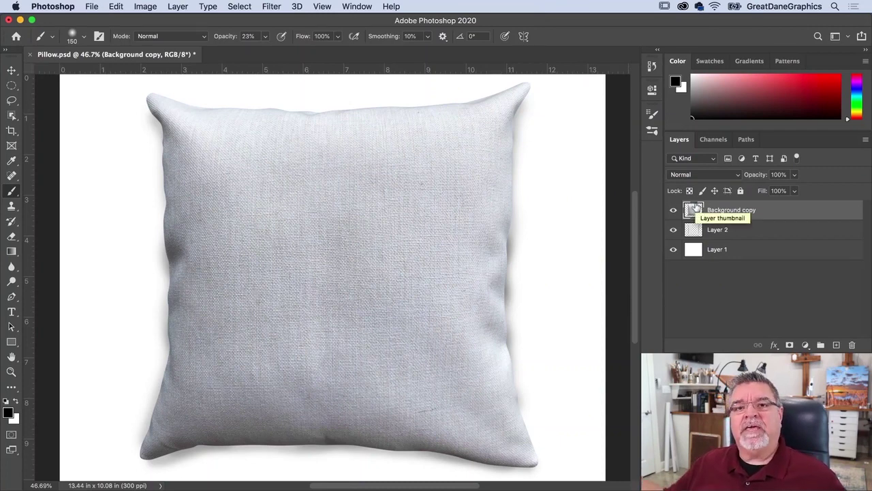
click(91, 6)
click(96, 31)
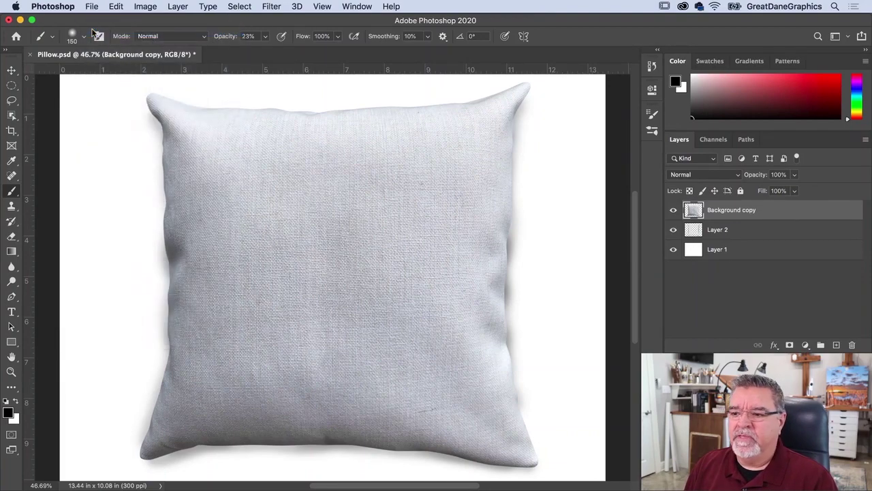
click(452, 118)
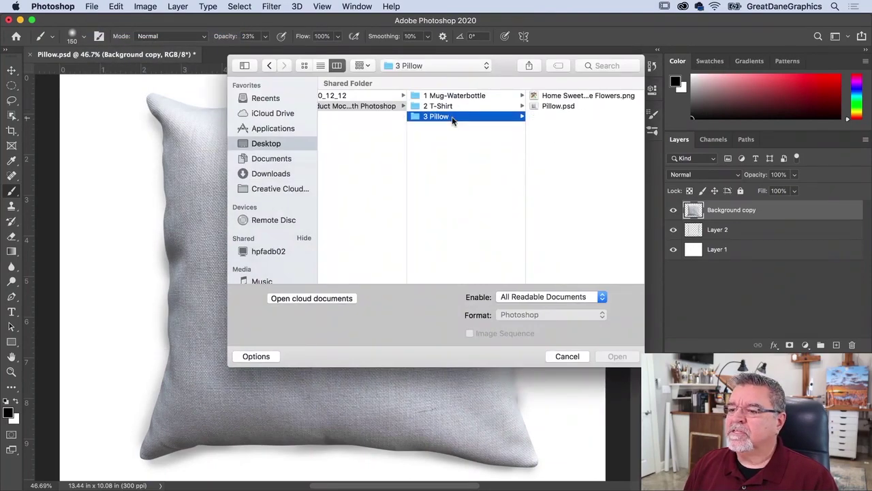
click(536, 98)
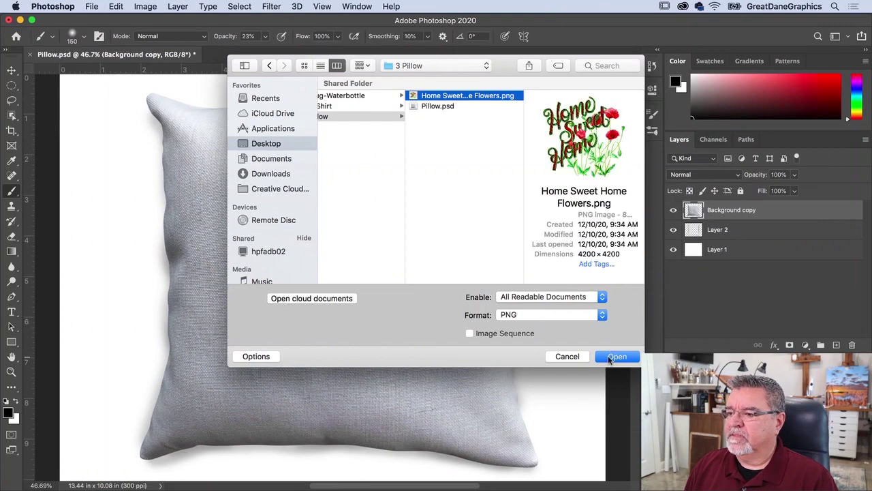
click(612, 359)
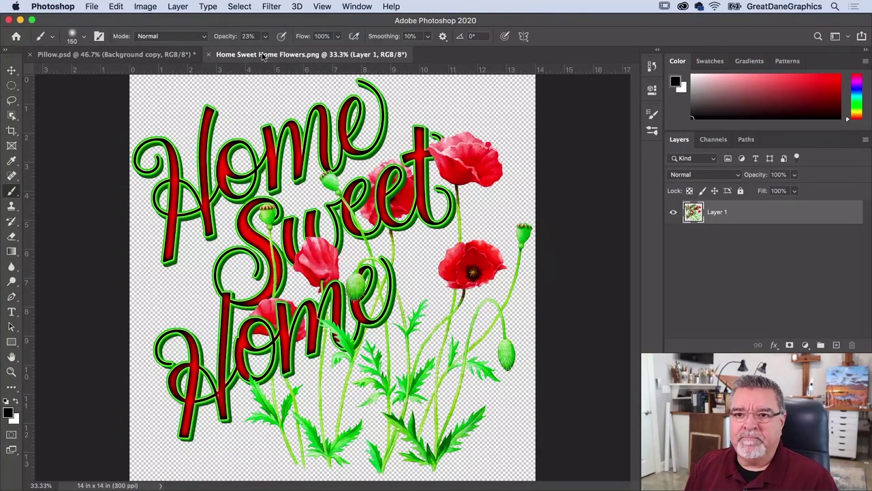
Float the flower artwork's document and copy its layer into Pillow.psd above the pillow layer.
drag(262, 56, 104, 294)
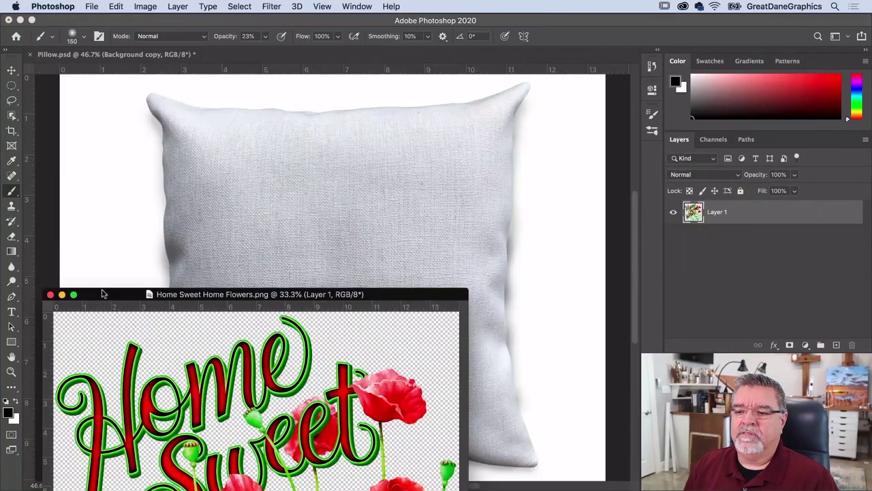
drag(693, 213, 293, 212)
click(546, 289)
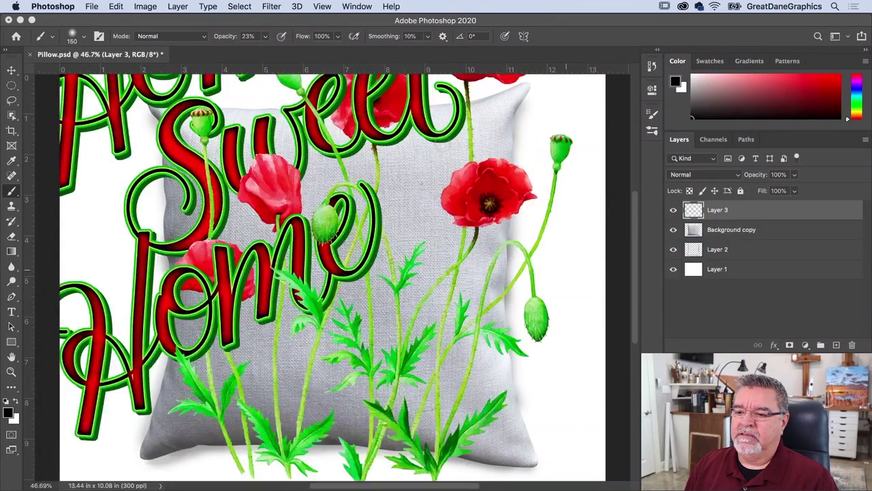
Scale the Home Sweet Home artwork down to about 54% with Free Transform and place it on the pillow.
key(super+minus)
click(114, 6)
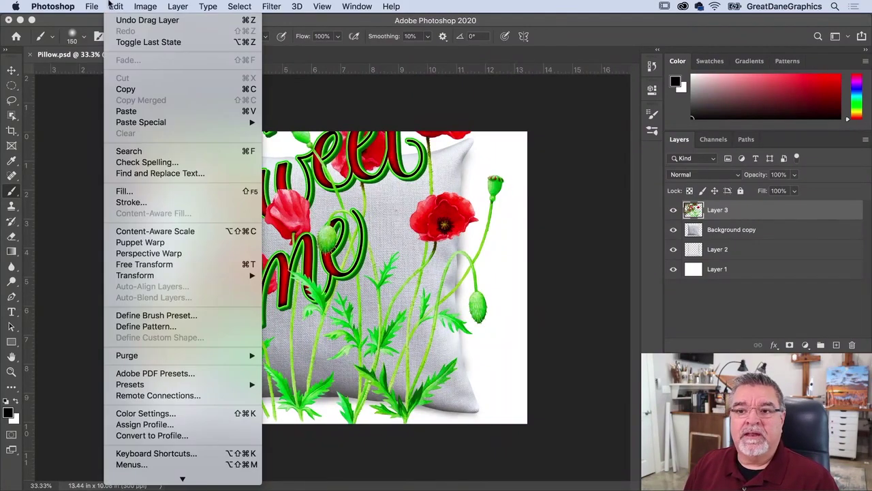
click(140, 264)
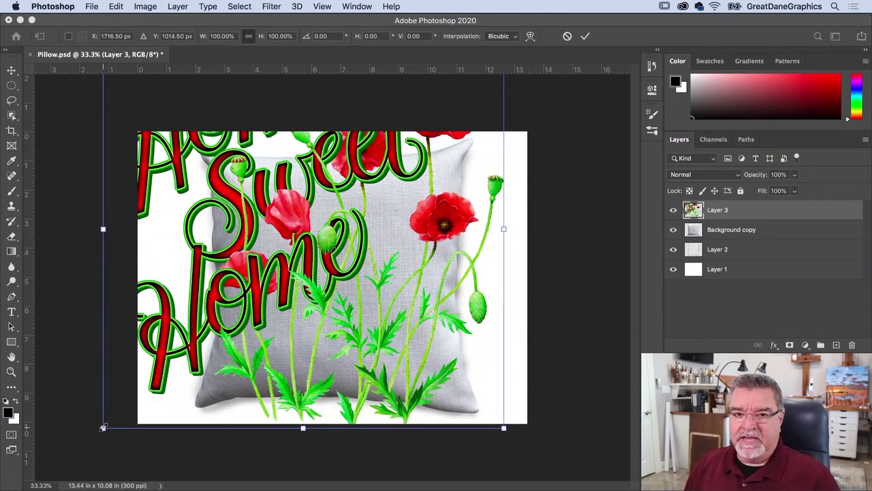
drag(102, 428, 195, 336)
drag(343, 265, 357, 251)
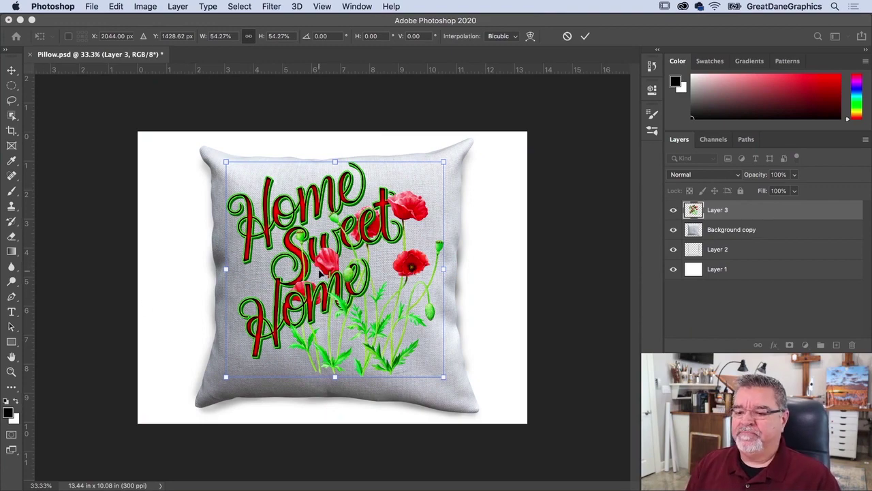
Refine the artwork's scale to 55.55%, move it slightly lower on the pillow and apply the transform.
scroll(349, 285, up, 1)
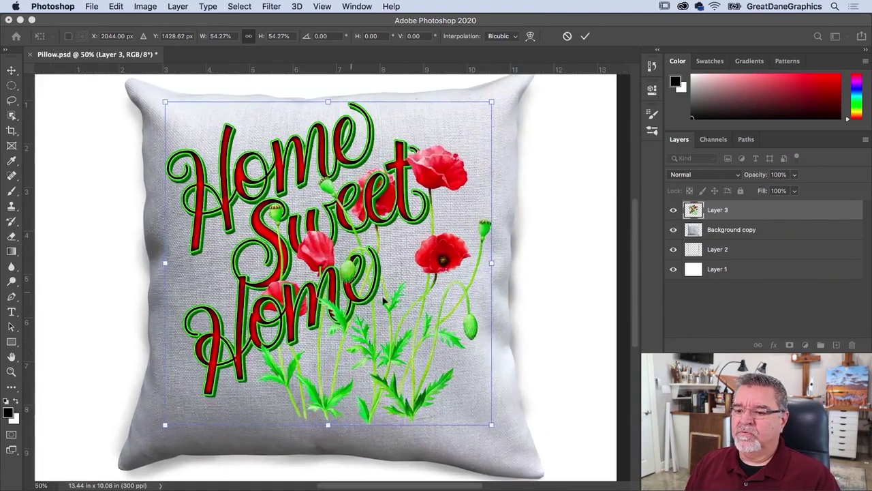
drag(491, 424, 500, 432)
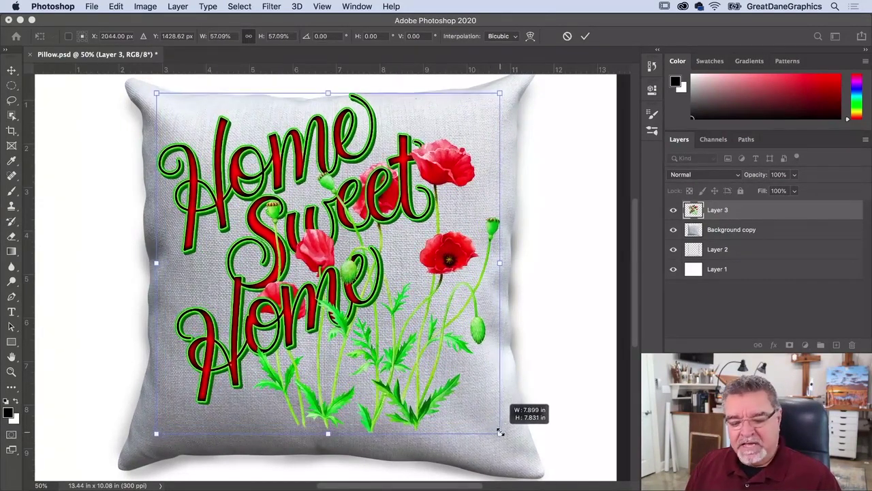
drag(376, 277, 378, 289)
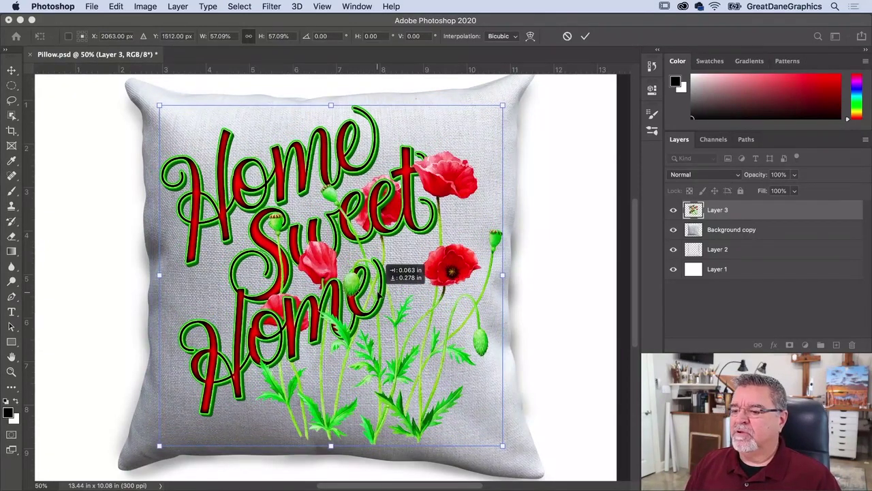
drag(379, 289, 377, 289)
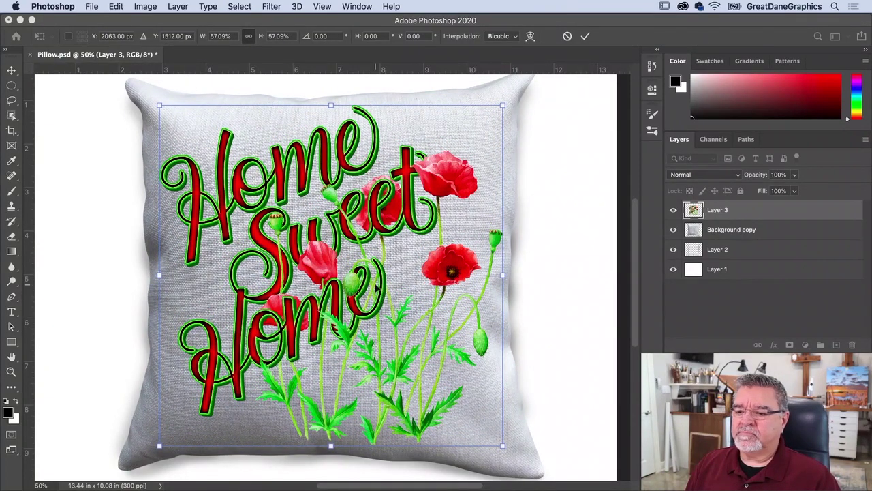
key(super+minus)
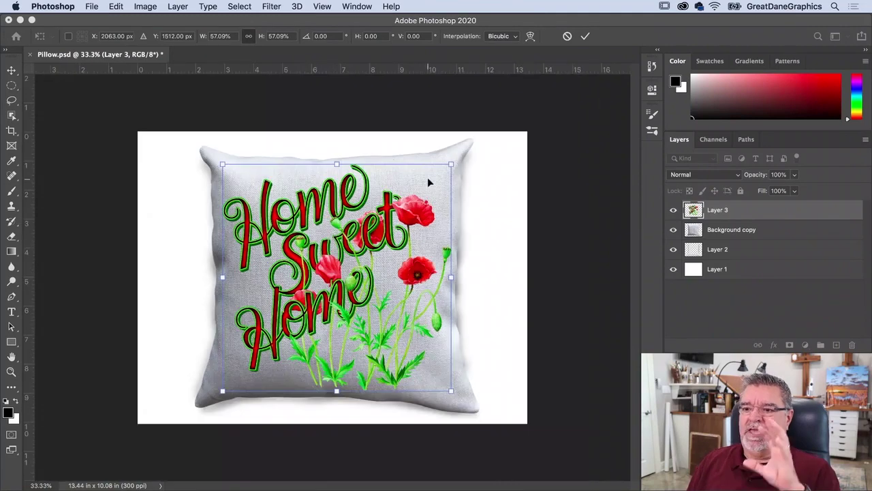
drag(451, 164, 447, 168)
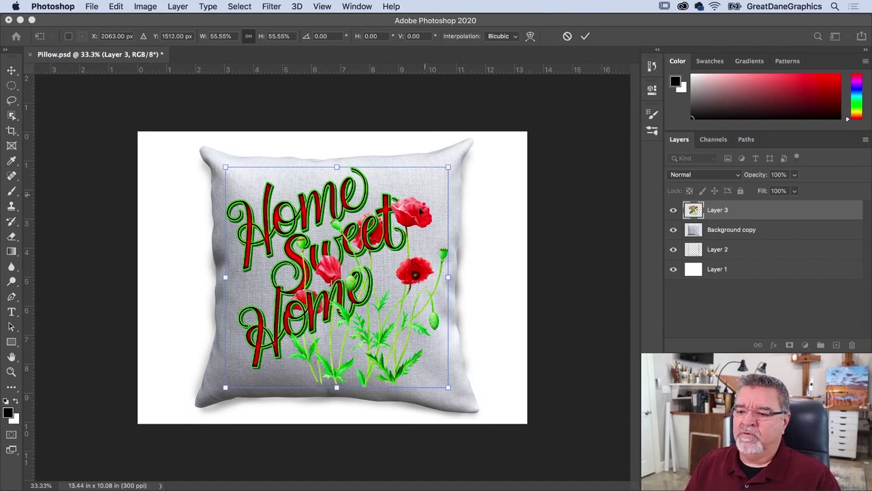
key(Return)
key(b)
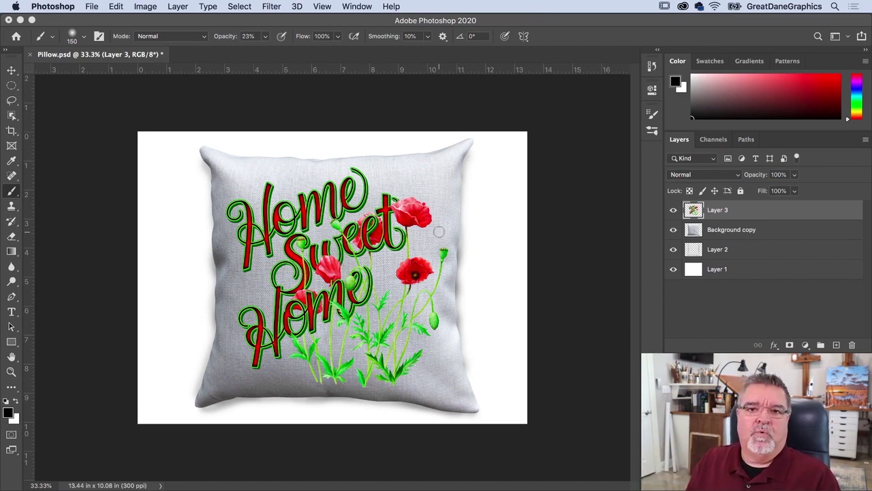
Warp the flower artwork with the Bulge preset at a bend of about 7.3% and apply the transform.
click(116, 6)
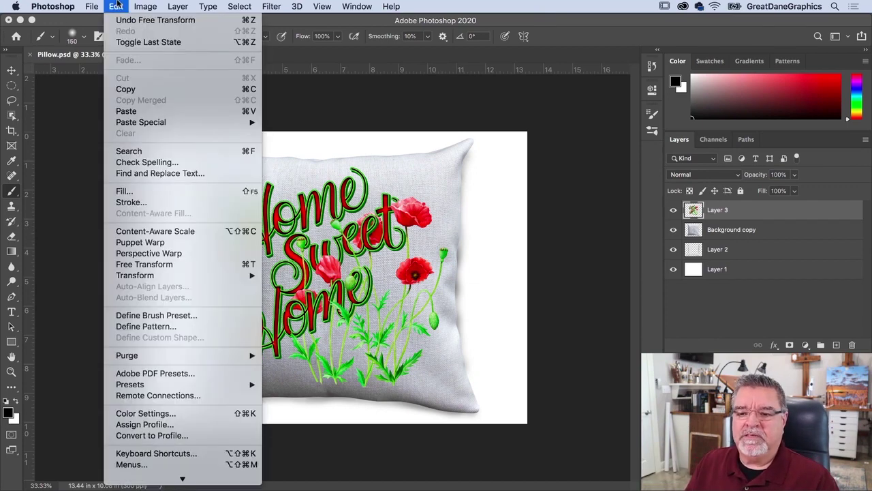
mouse_move(139, 277)
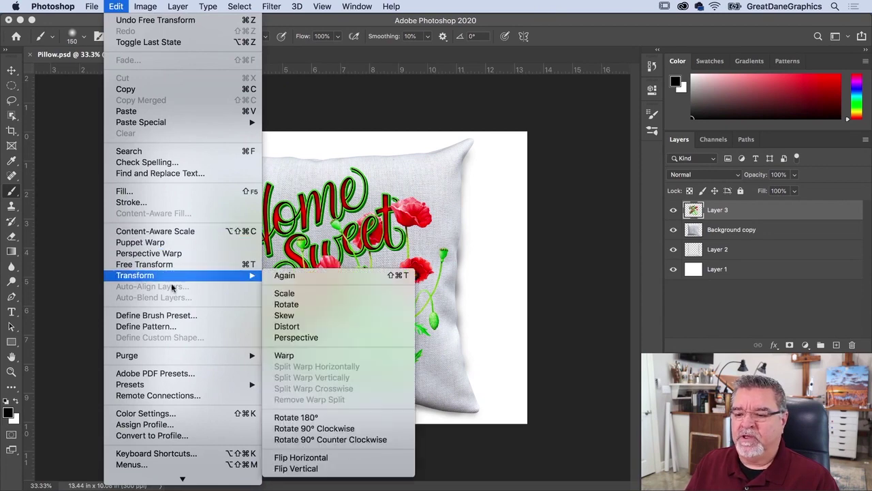
click(285, 356)
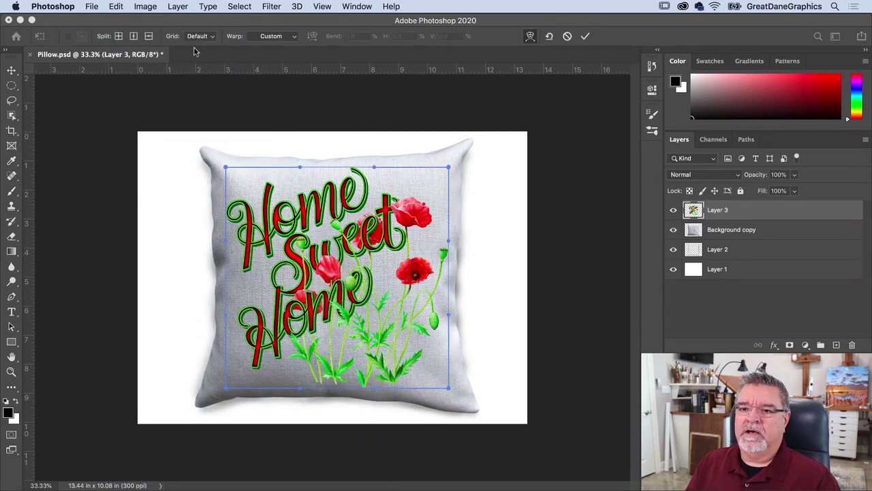
click(297, 39)
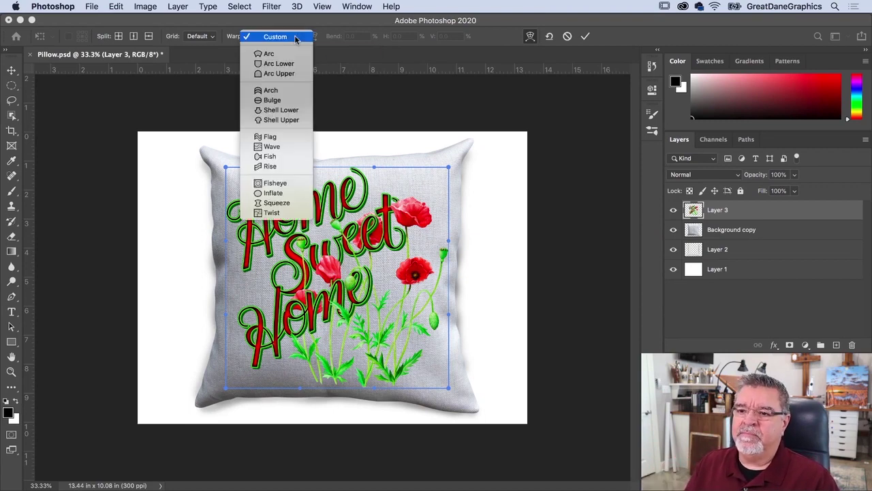
click(262, 102)
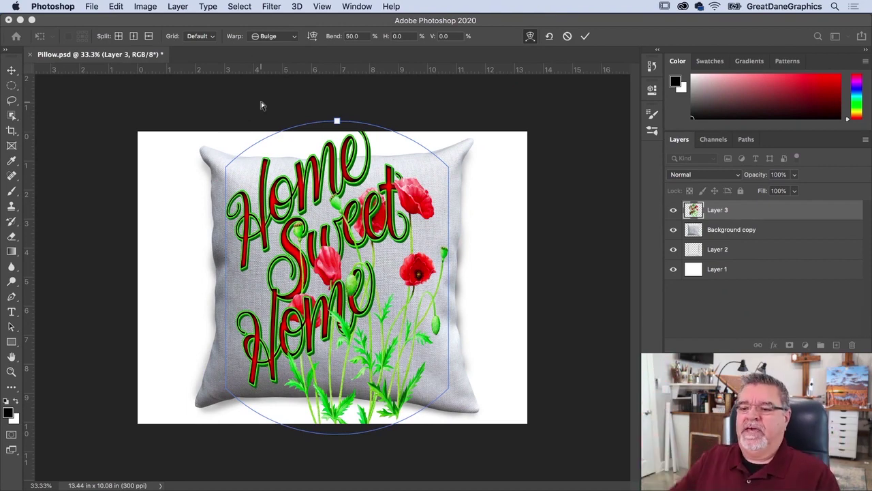
drag(336, 121, 338, 165)
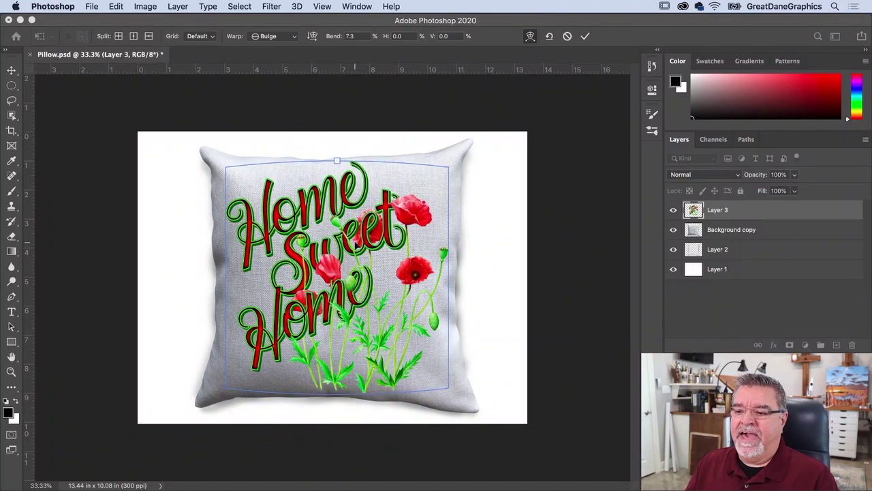
click(11, 70)
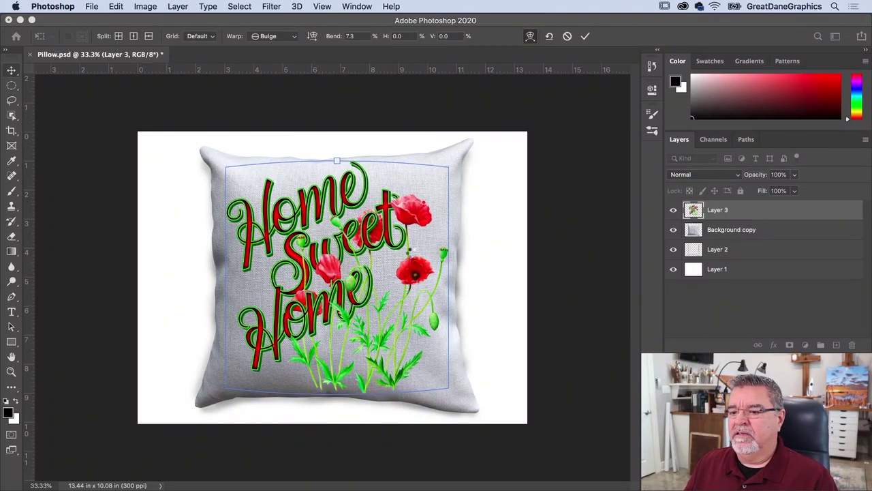
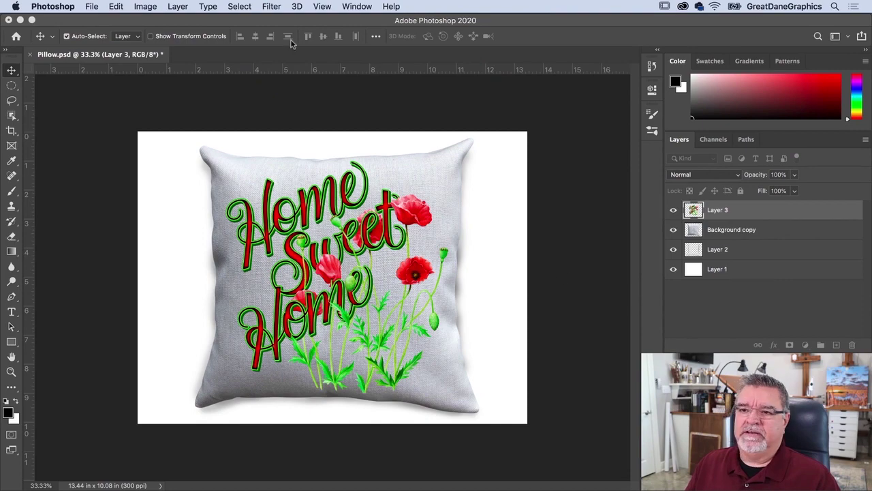
Open the Liquify filter on the artwork layer and switch the pillow backdrop off and back on.
click(270, 6)
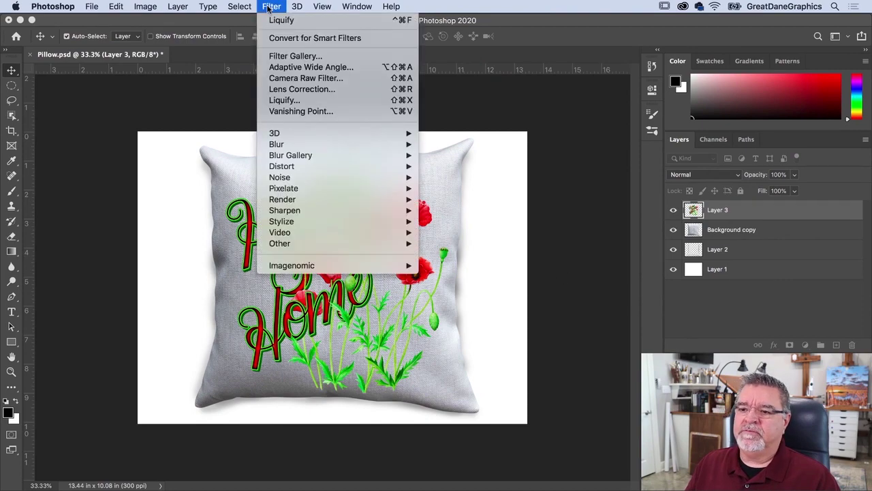
click(284, 99)
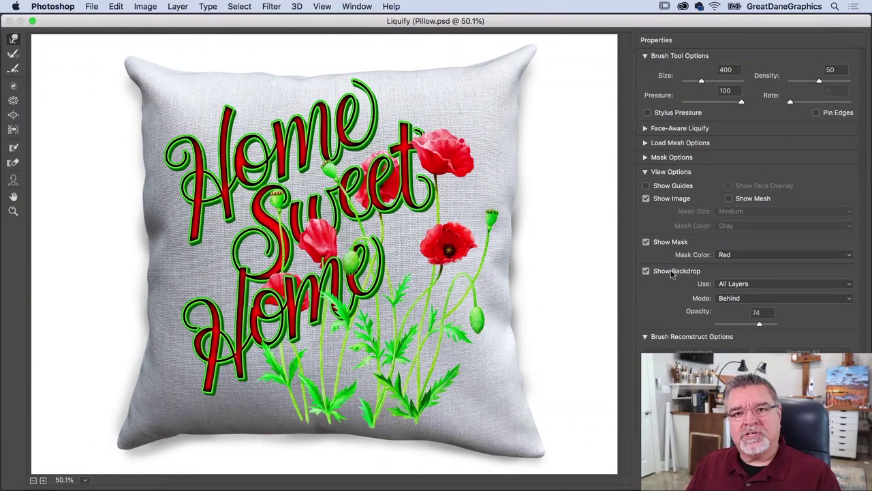
click(645, 271)
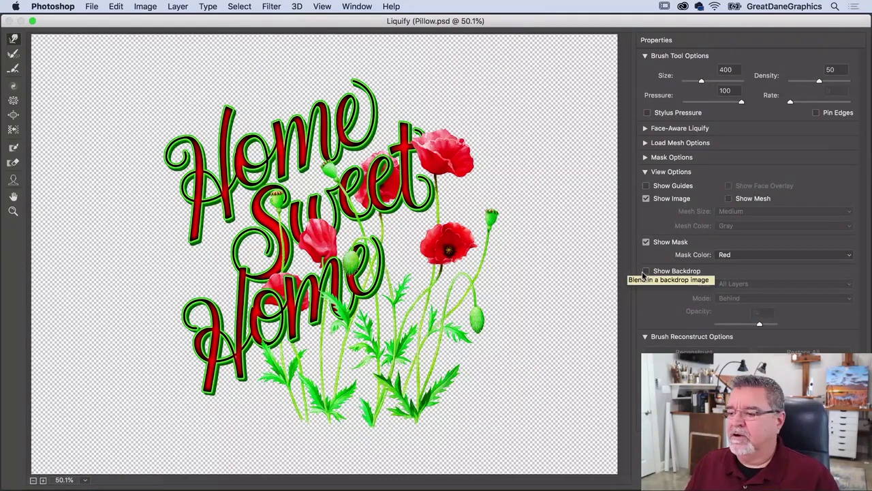
click(645, 271)
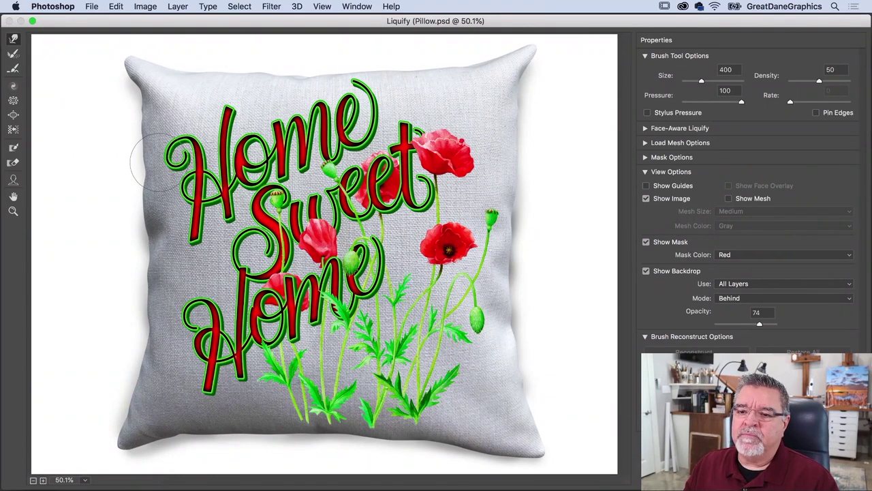
Nudge the artwork's edges to follow the pillow with Forward Warp, set the brush size to 700 and then 300, and apply Liquify.
drag(160, 162, 158, 154)
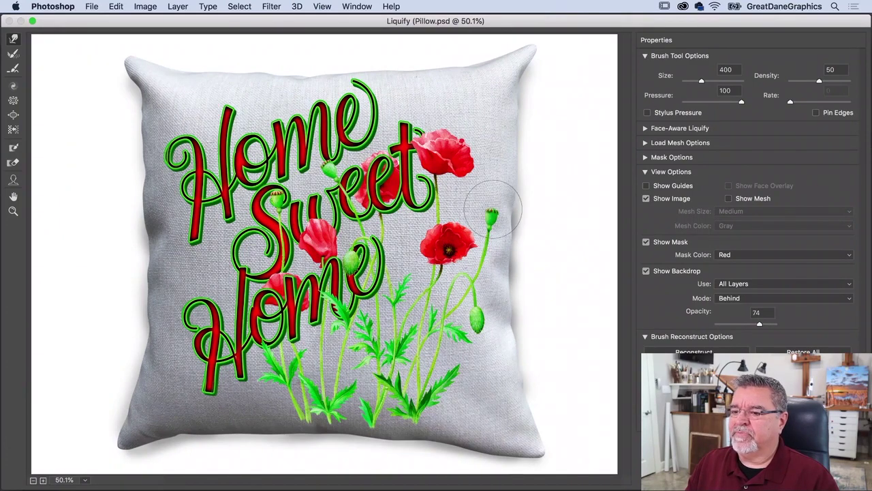
key(bracketright)
key(bracketright)
key(bracketright)
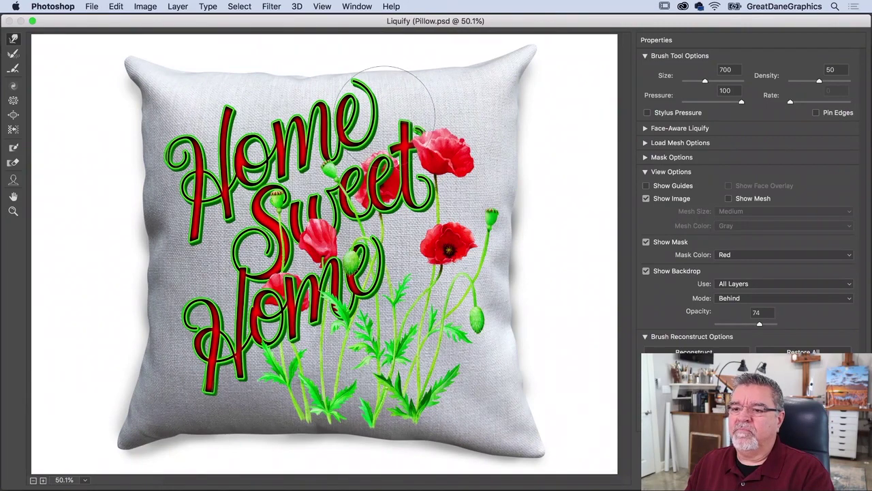
key(bracketleft)
key(bracketleft)
key(bracketleft)
key(bracketleft)
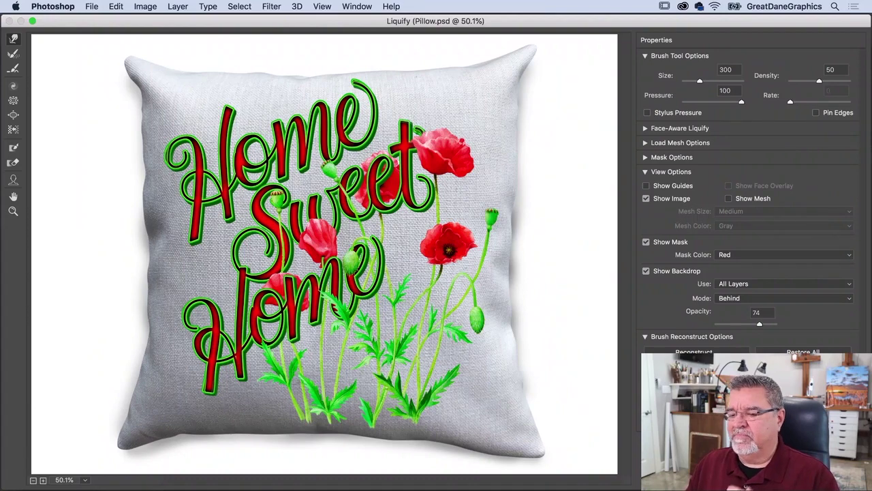
key(Return)
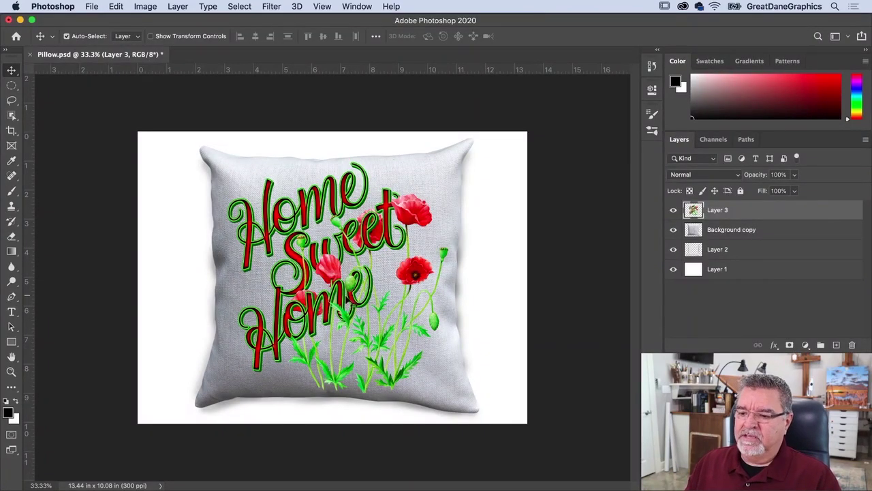
Apply the Spherize distortion to the artwork layer with an amount of 100% in Normal mode.
key(super+equal)
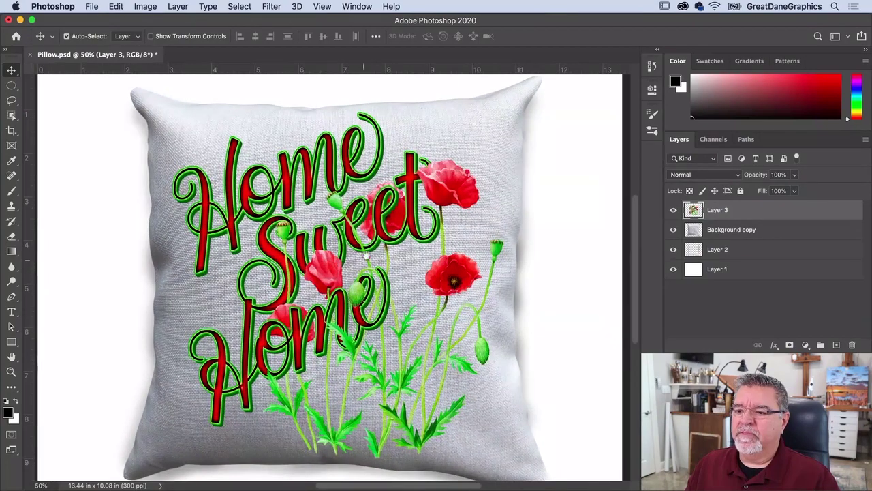
scroll(389, 249, down, 2)
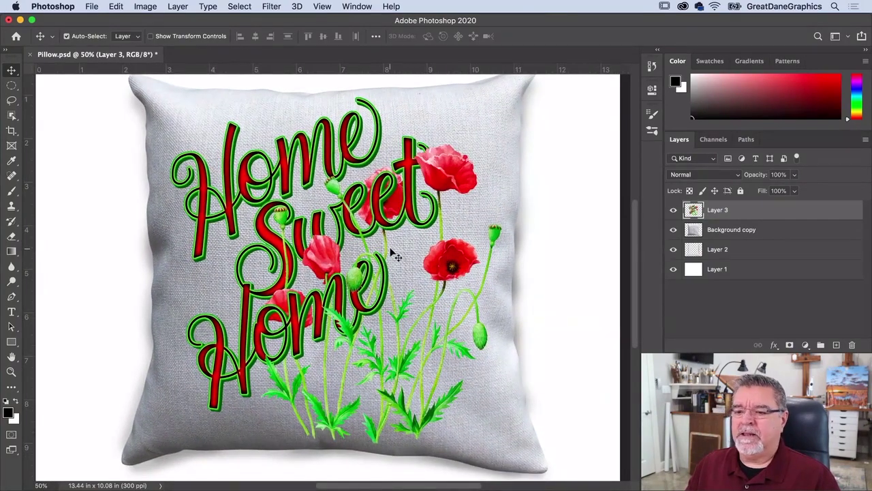
key(super+minus)
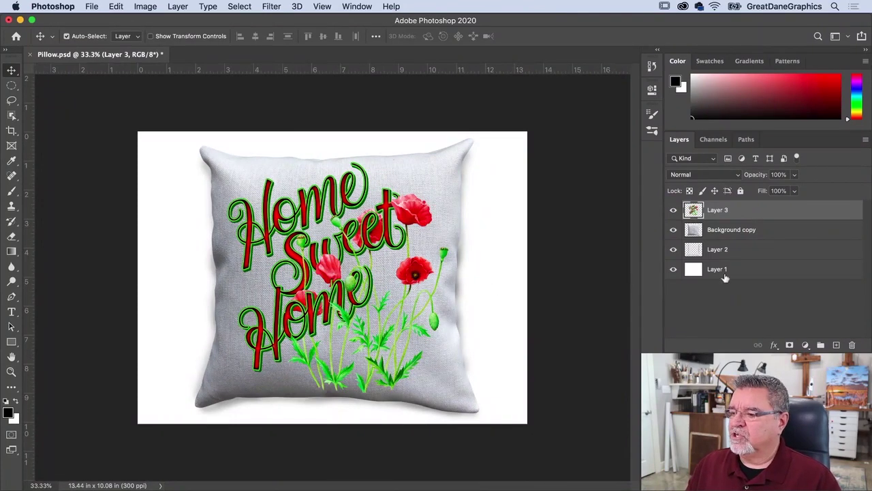
click(271, 6)
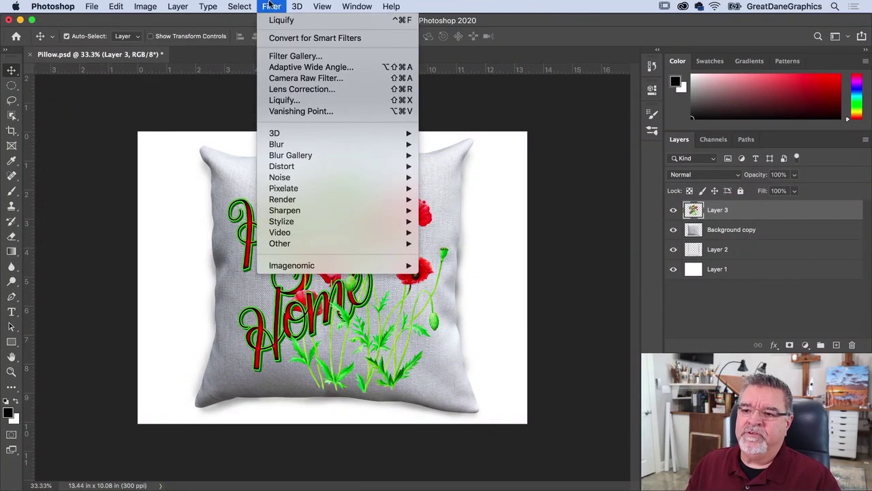
mouse_move(289, 169)
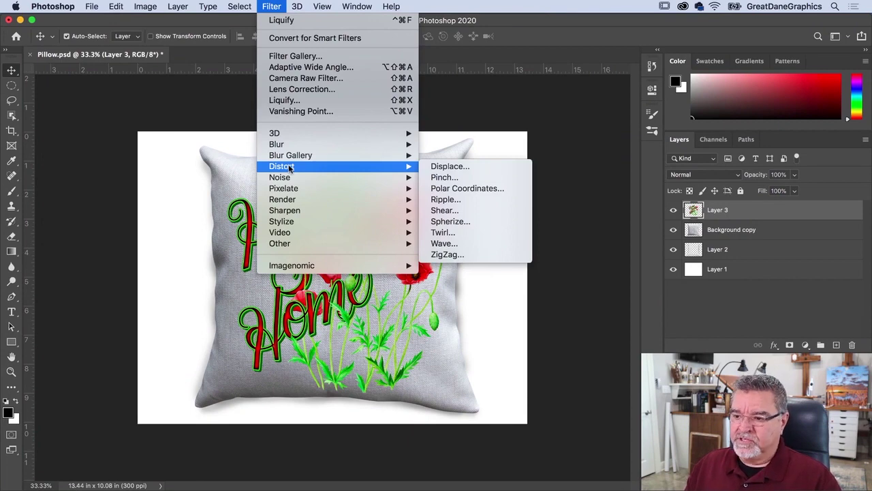
click(462, 222)
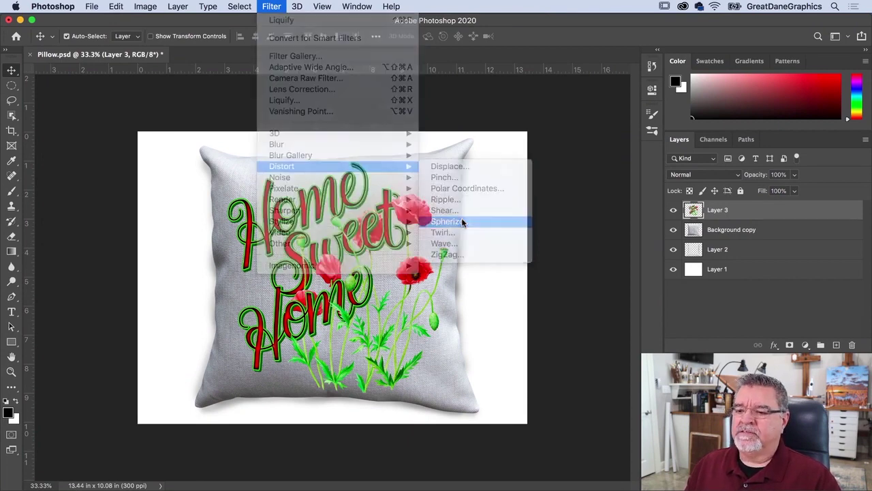
drag(563, 176, 566, 53)
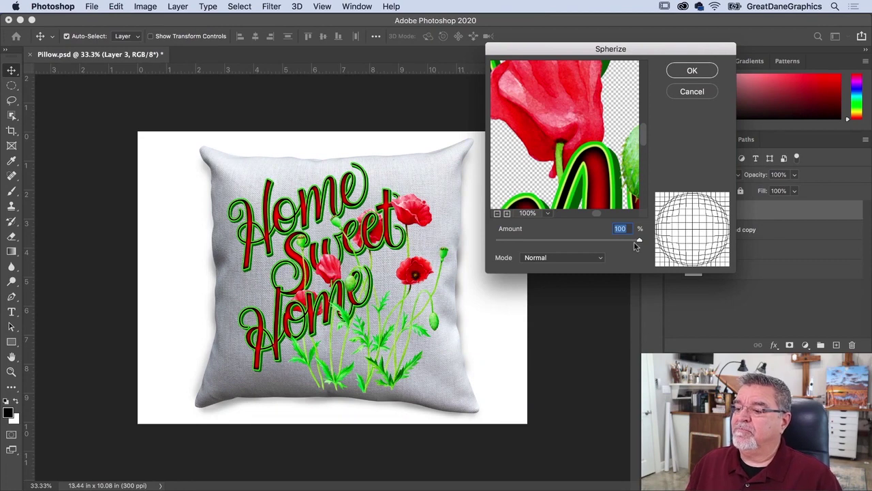
mouse_move(635, 245)
mouse_down()
mouse_move(502, 243)
mouse_move(646, 243)
mouse_up()
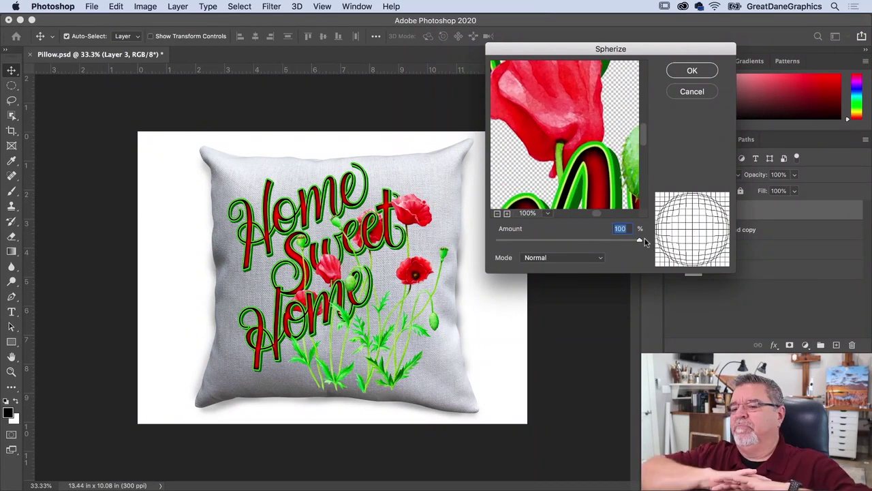
click(705, 71)
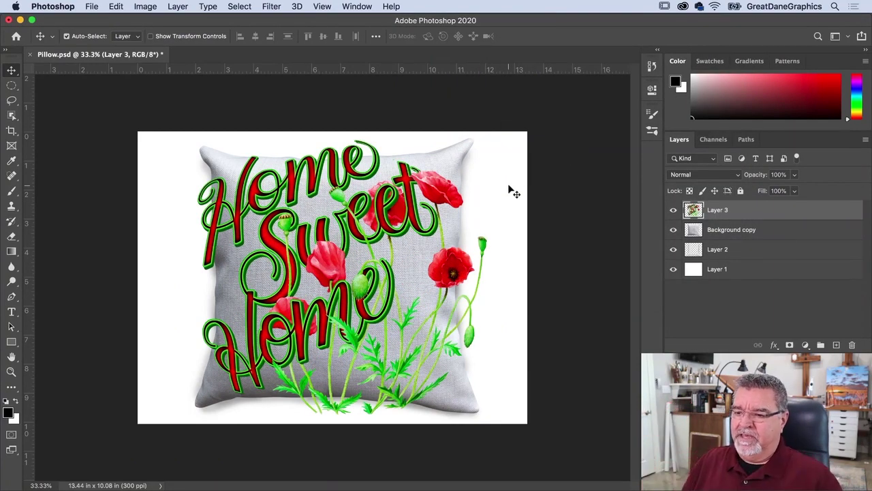
Scale the spherized artwork down to 77.71% with Free Transform, shift it slightly left on the pillow and apply.
click(114, 5)
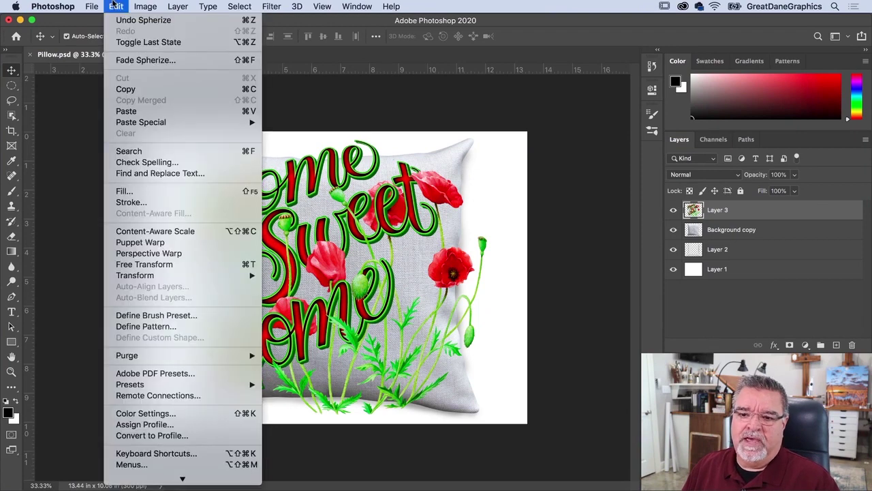
click(144, 265)
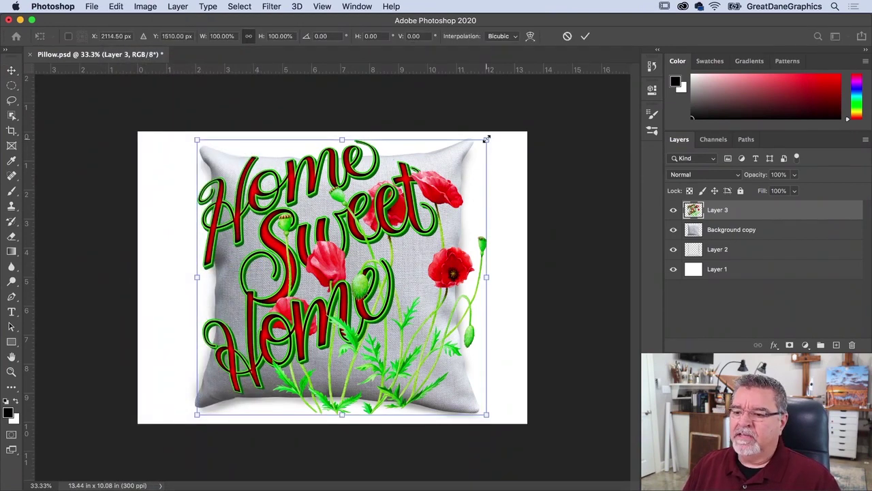
drag(486, 138, 454, 171)
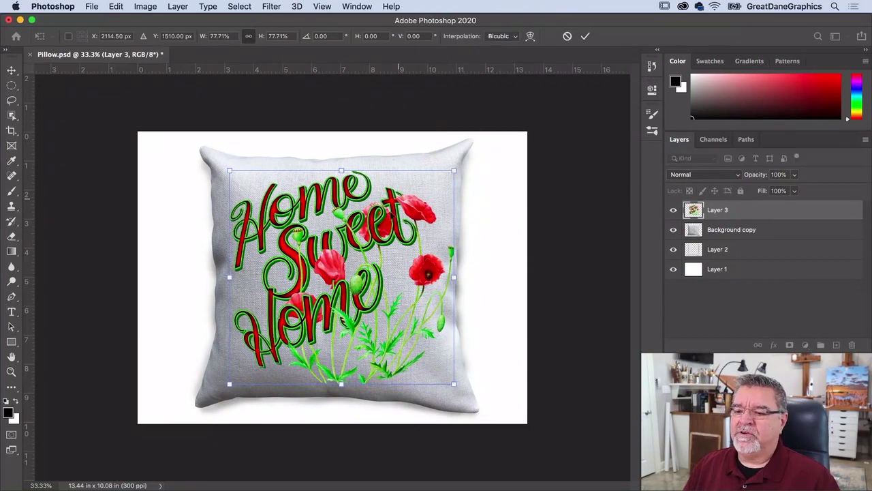
drag(395, 216, 390, 216)
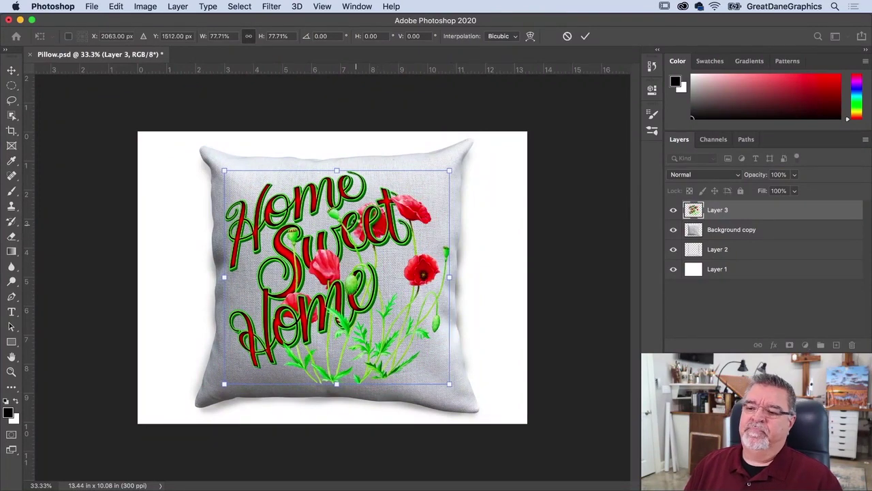
key(Return)
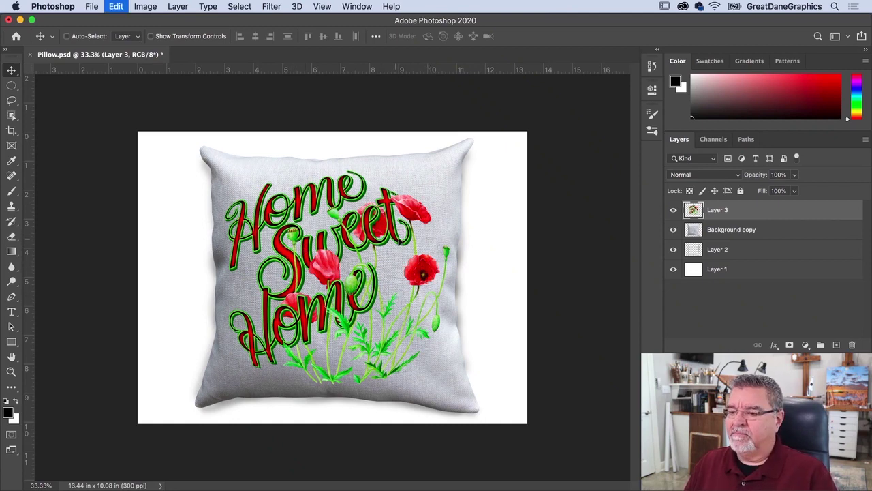
Enlarge the artwork slightly to 102.43% with Free Transform and apply it.
key(super+t)
drag(451, 168, 453, 166)
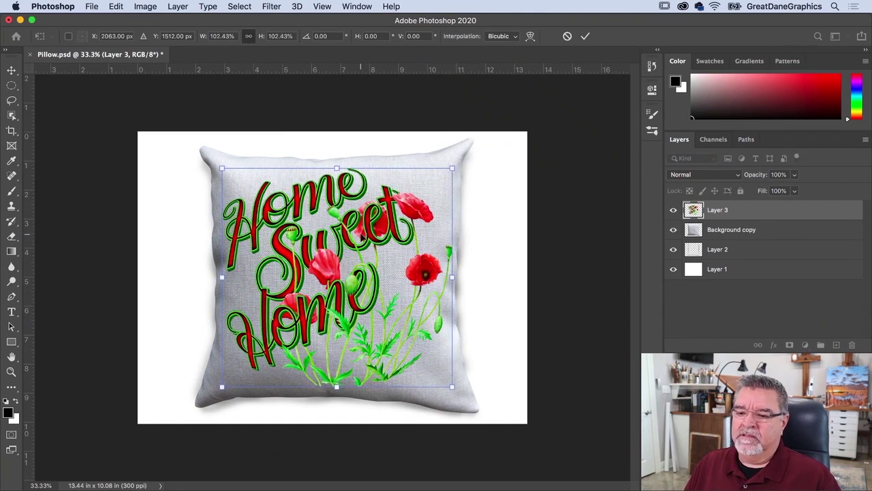
key(Return)
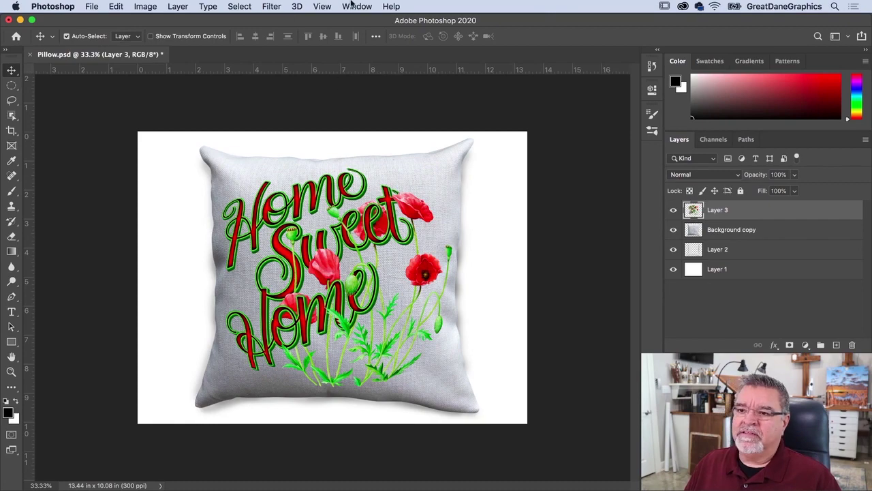
Run Liquify on the artwork layer and nudge the outer poppy stems with Forward Warp at brush sizes 200, 250 and 150.
click(267, 6)
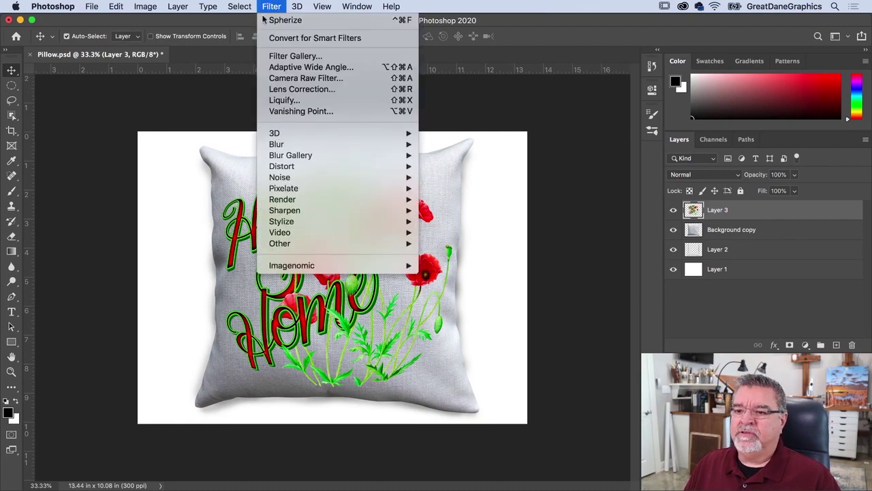
click(272, 101)
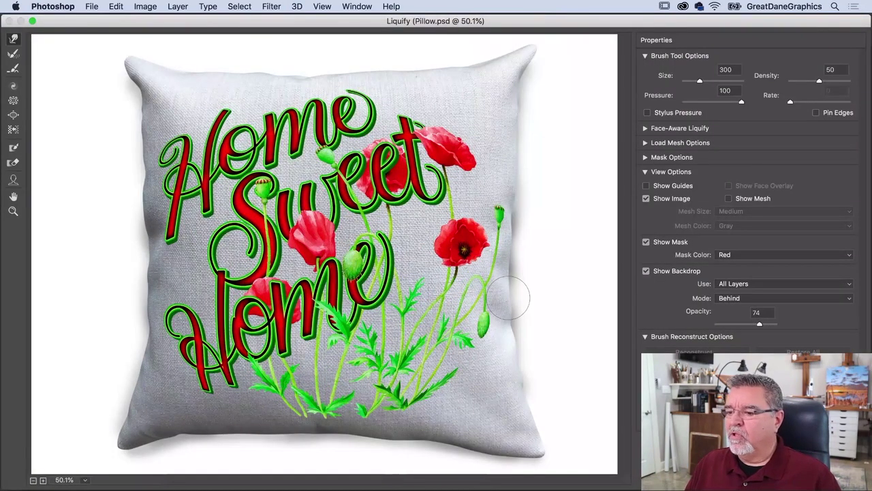
key(bracketleft)
key(bracketleft)
key(bracketleft)
key(bracketleft)
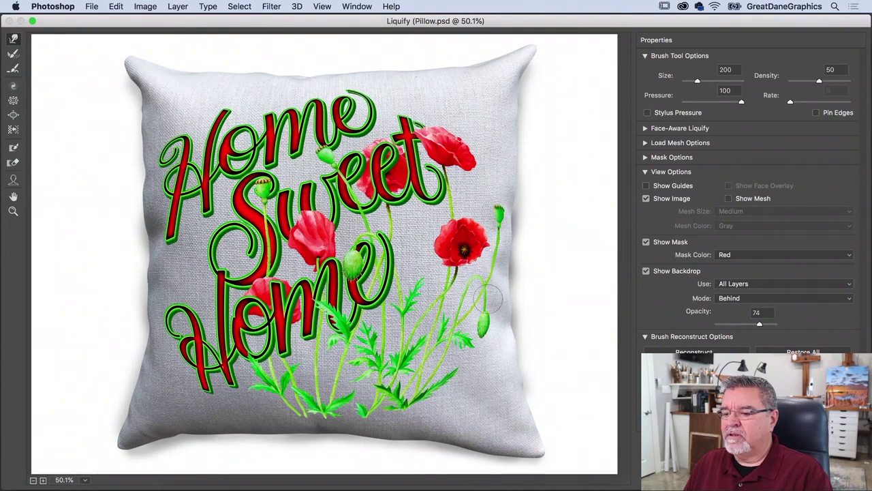
key(bracketright)
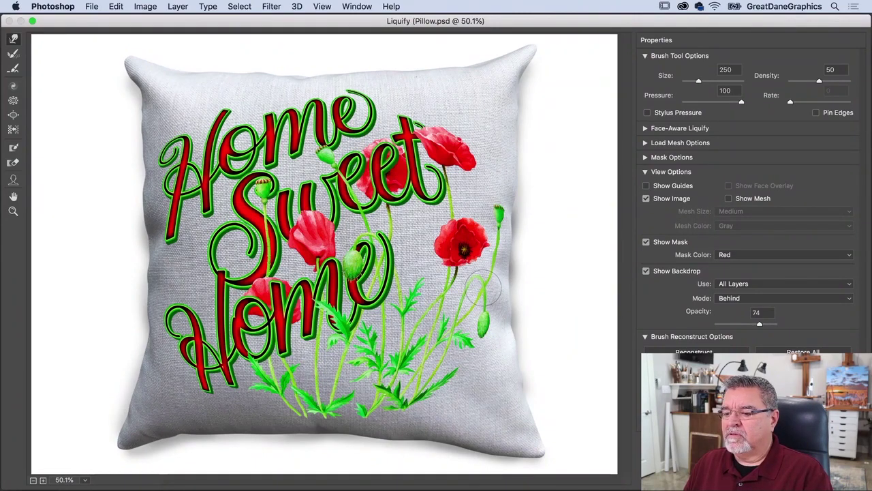
key(bracketleft)
key(bracketleft)
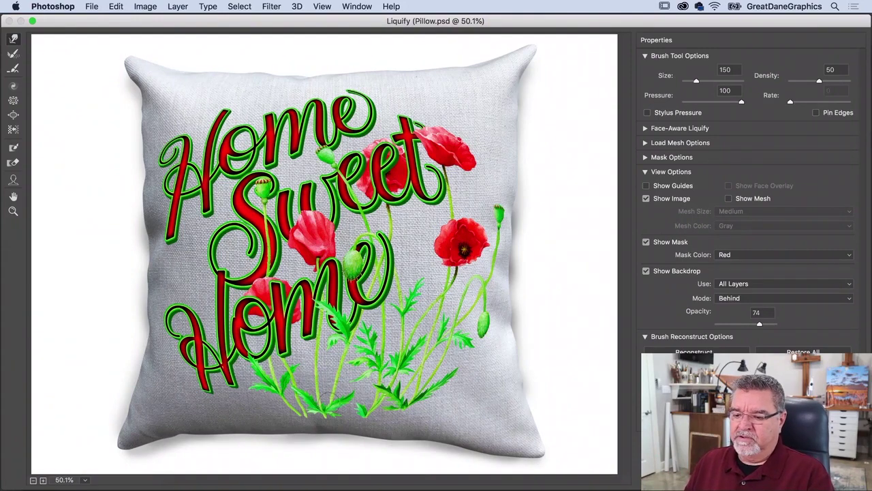
Refine the lettering and remaining artwork edges with Forward Warp at brush sizes 250, 400 and 175, finish at 250 and apply Liquify.
key(bracketright)
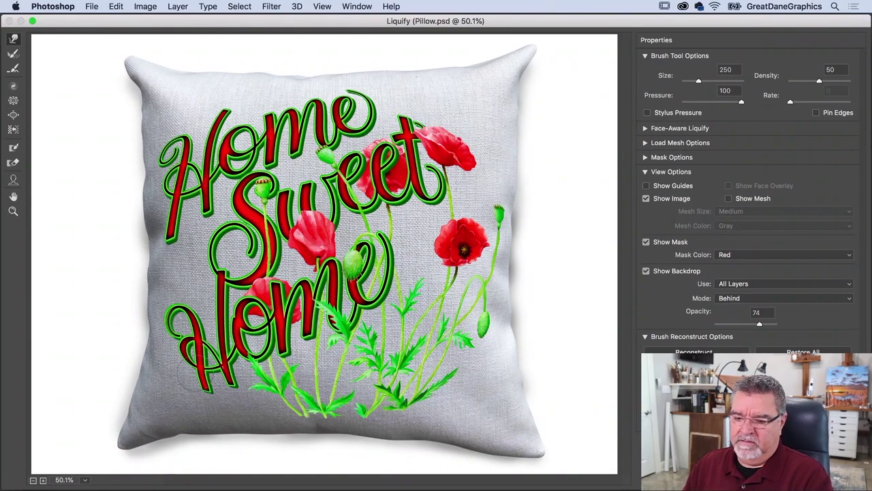
key(bracketright)
key(bracketright)
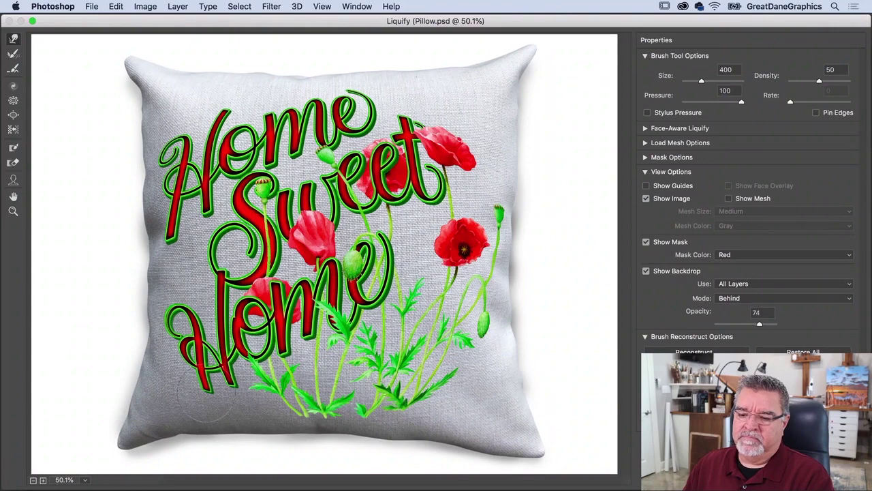
key(bracketleft)
key(bracketleft)
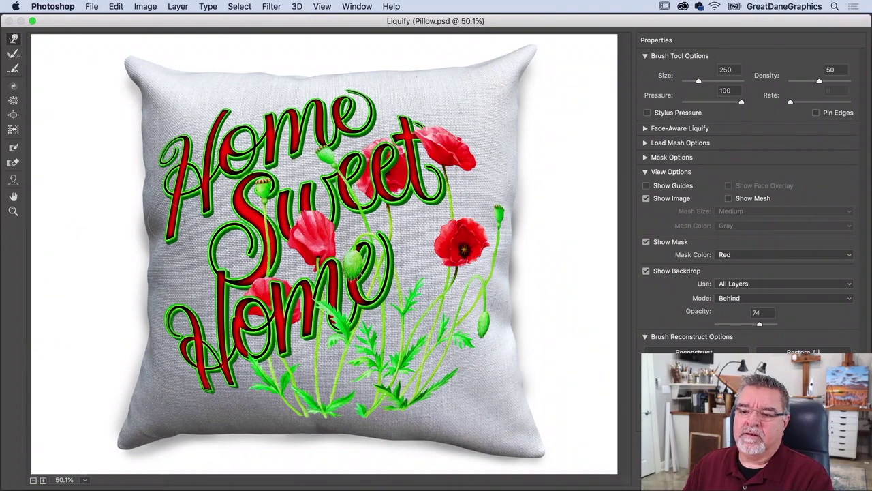
key(bracketleft)
key(bracketleft)
key(bracketleft)
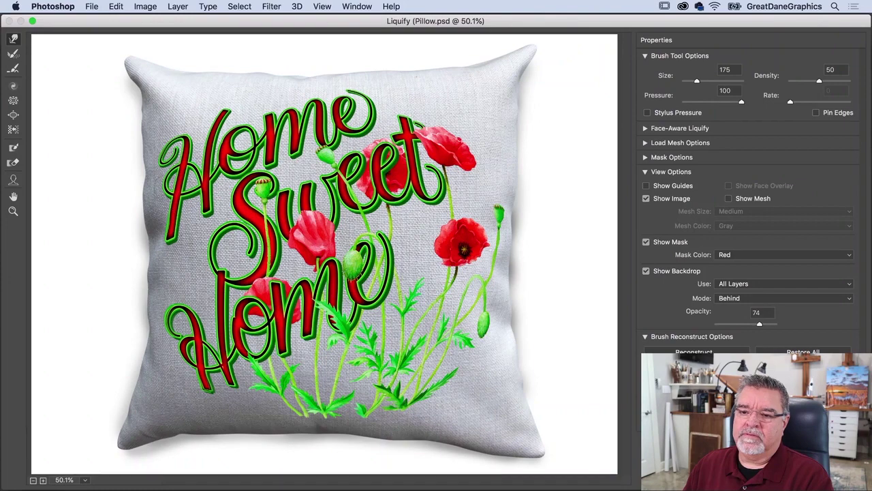
key(bracketright)
key(bracketright)
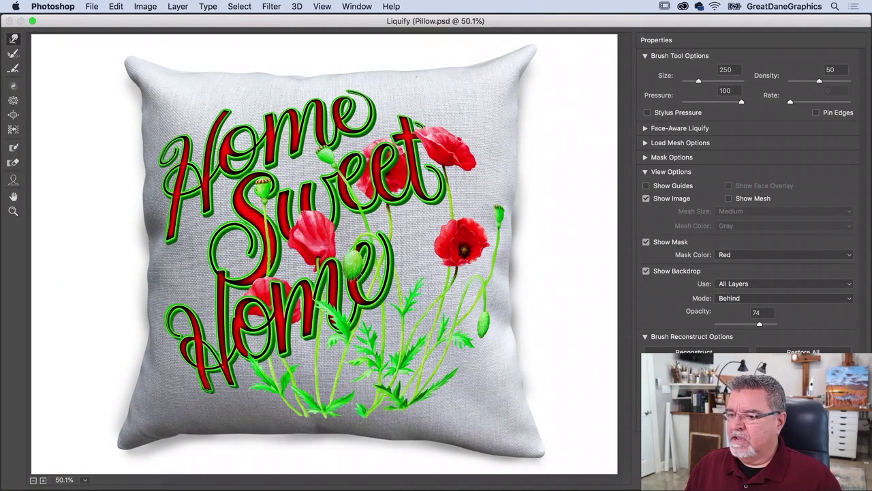
key(Return)
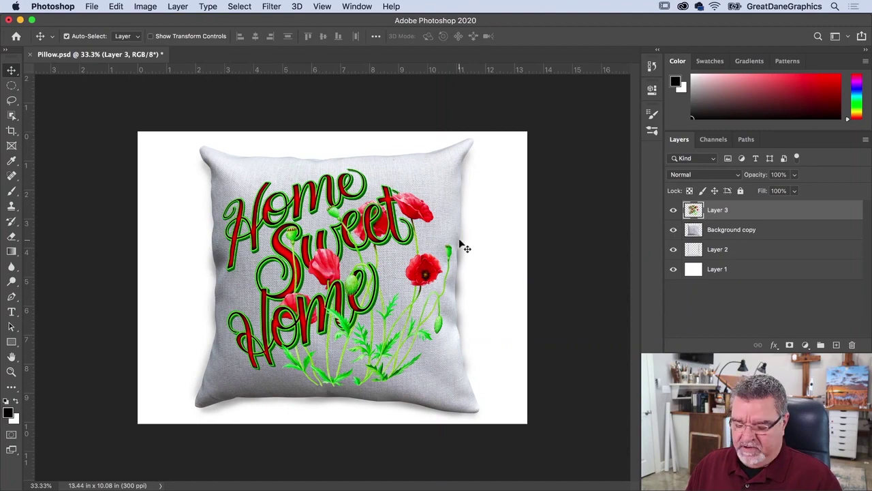
Set the artwork layer's blend mode to Multiply so the pillow's fabric texture blends into the design.
key(super+plus)
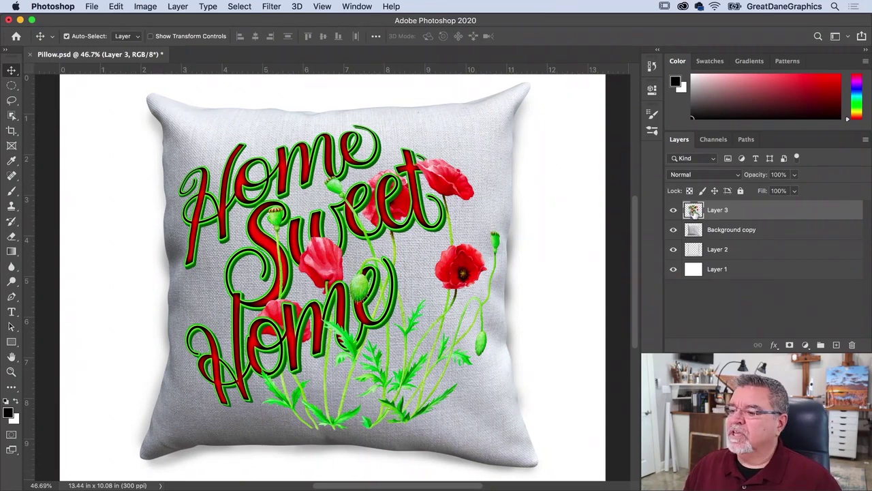
click(701, 175)
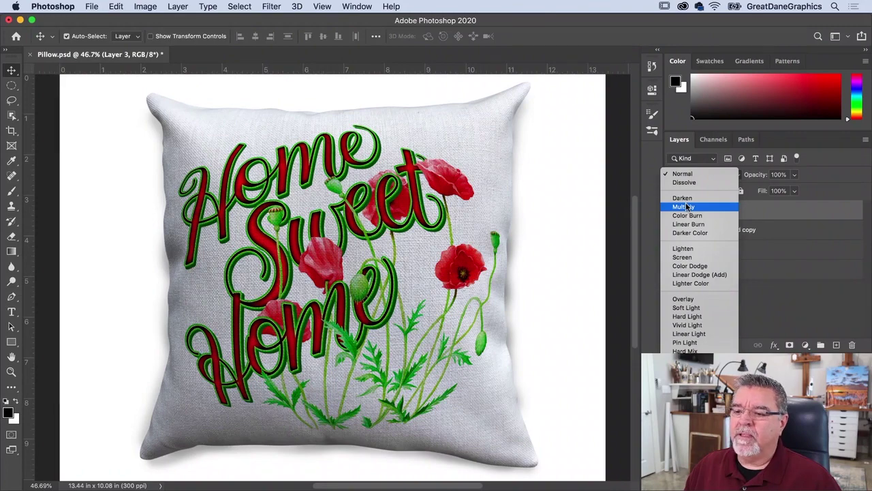
click(686, 207)
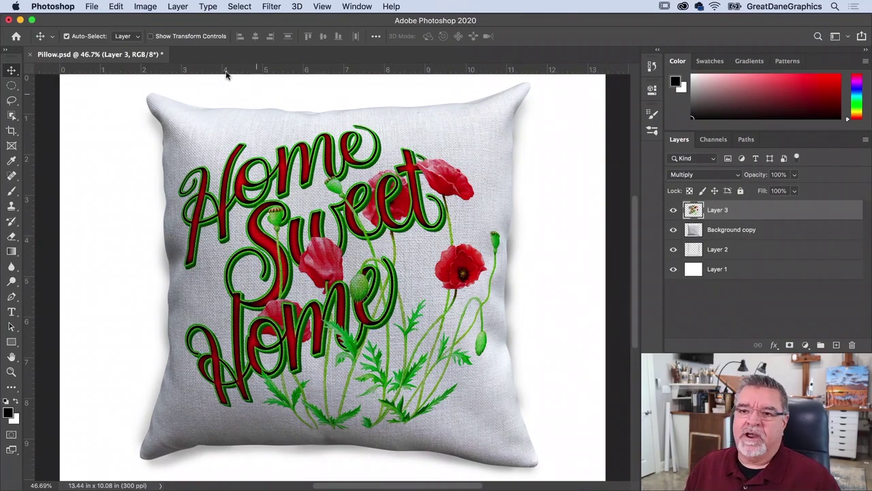
Adjust the artwork layer's colour slightly with Hue/Saturation and apply the adjustment.
click(143, 6)
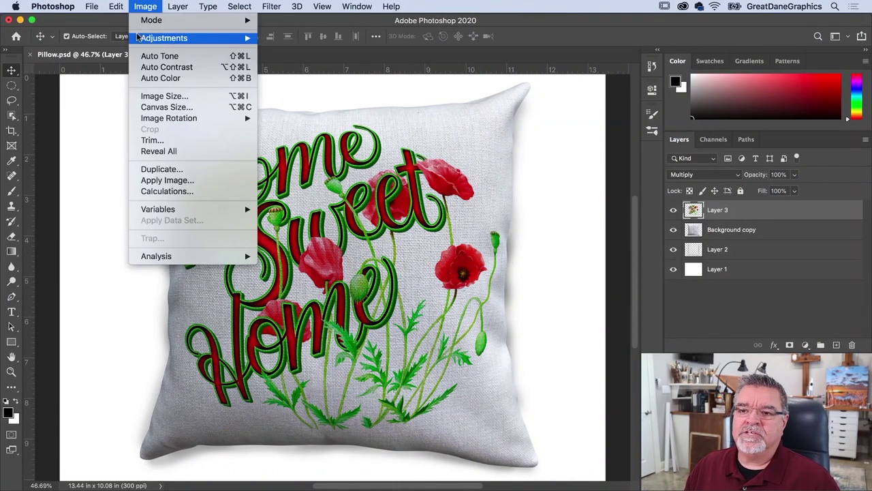
mouse_move(237, 42)
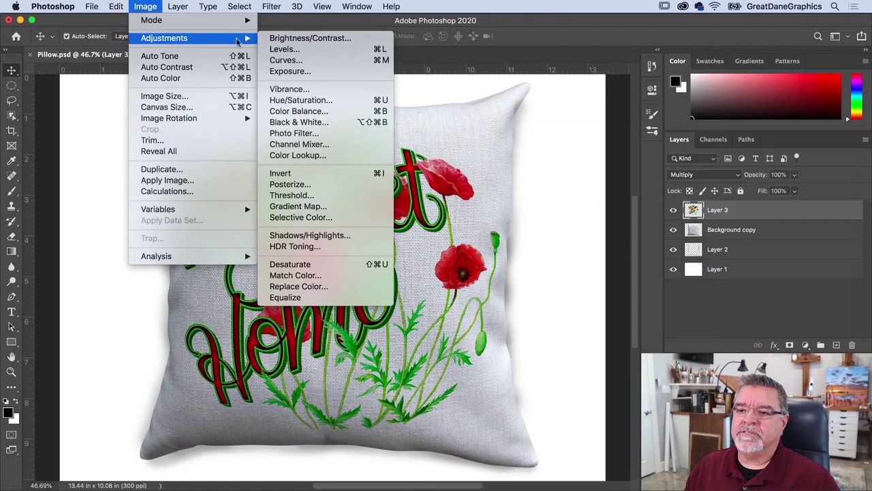
click(286, 100)
drag(590, 166, 595, 167)
click(718, 82)
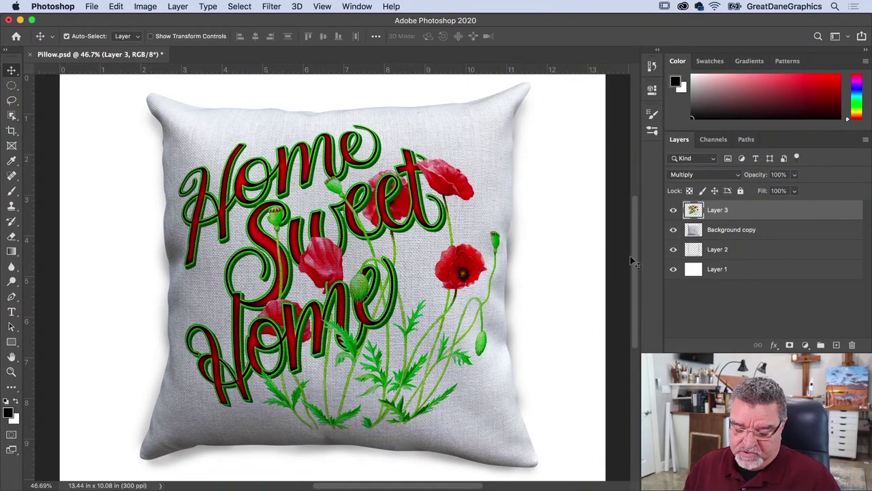
Load the artwork's outline as a selection, add a new layer above it and hide the selection edges.
key(super)
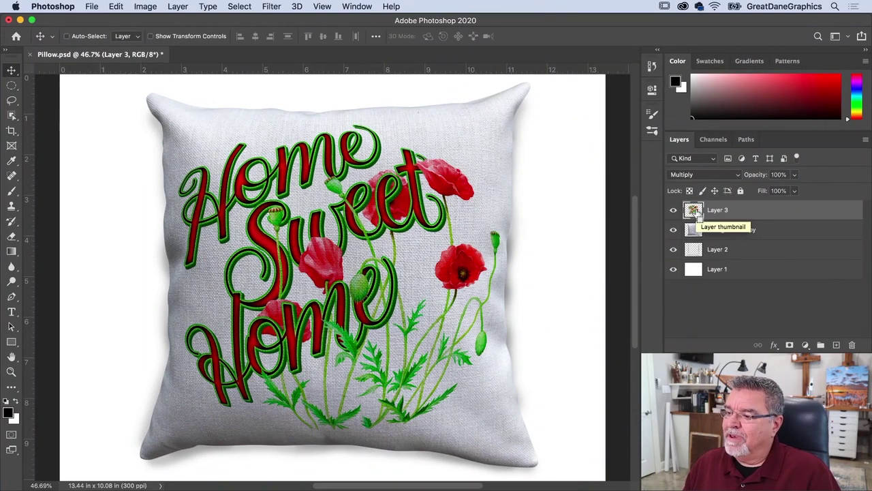
super+click(694, 212)
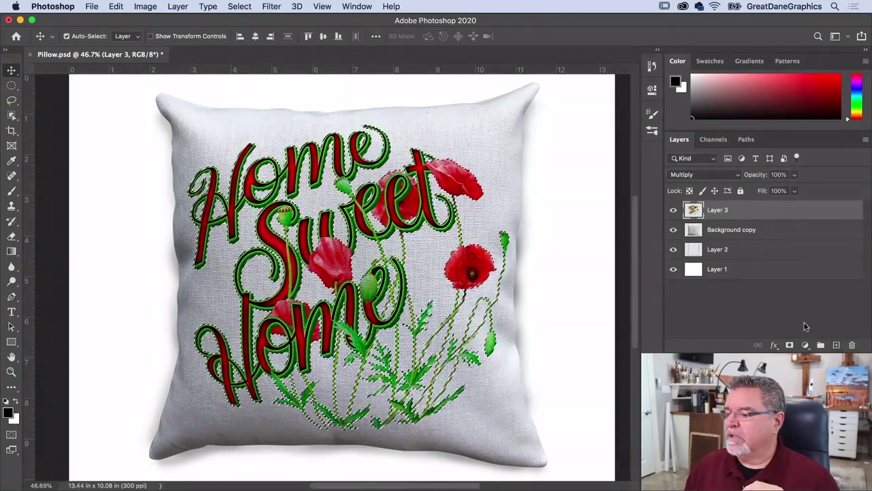
click(835, 345)
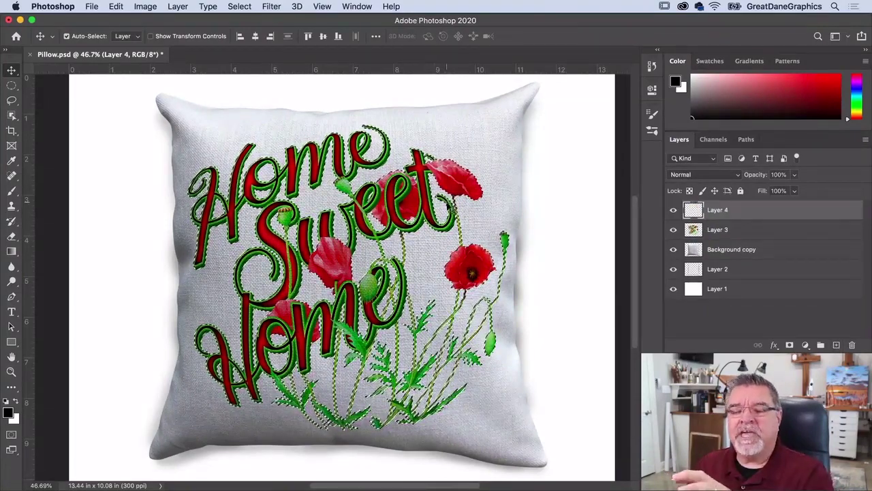
click(322, 6)
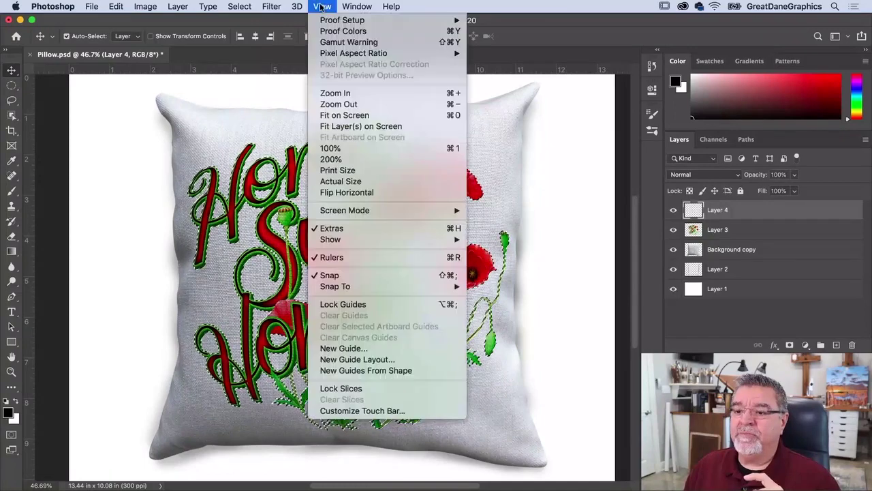
click(331, 229)
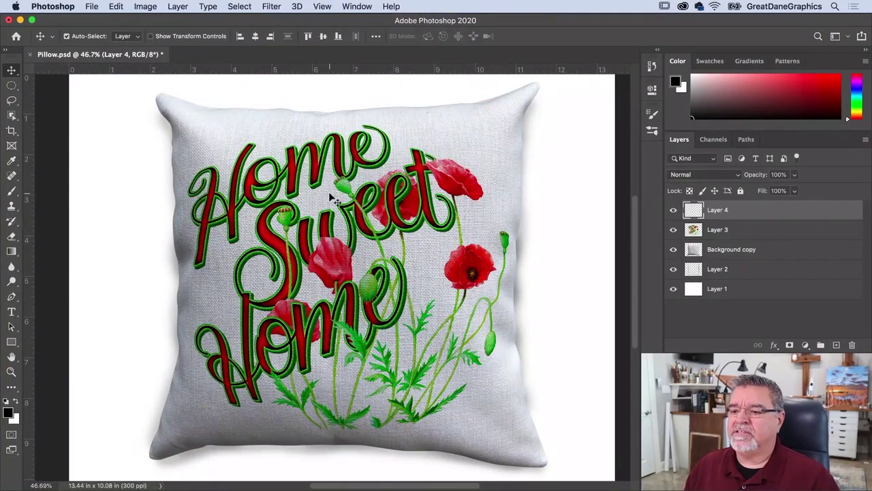
Set the Brush to 13% opacity and a size of 600 for shading the selected artwork in black on the new layer.
key(b)
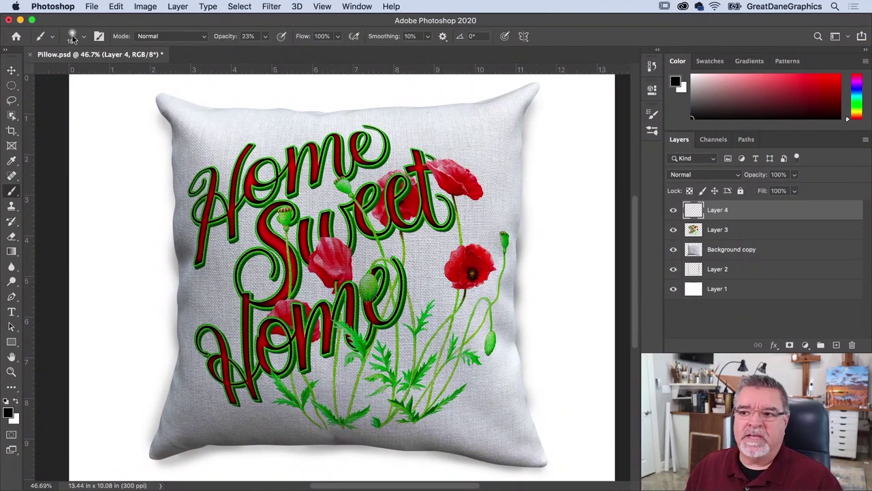
drag(225, 40, 216, 39)
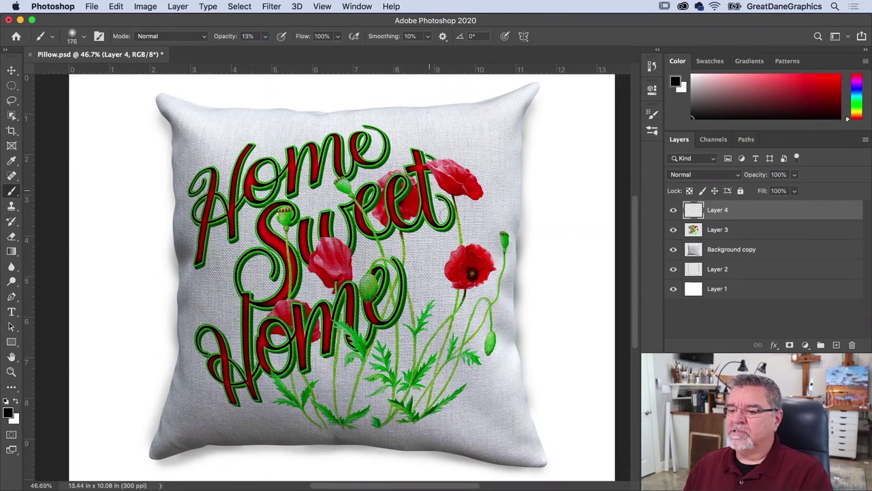
key(bracketright)
key(bracketright)
key(bracketright)
key(bracketright)
key(bracketright)
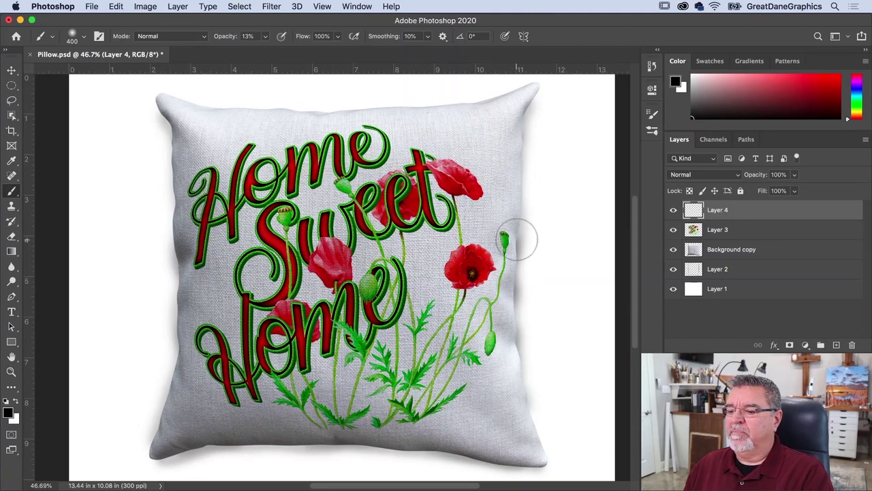
key(bracketright)
key(bracketright)
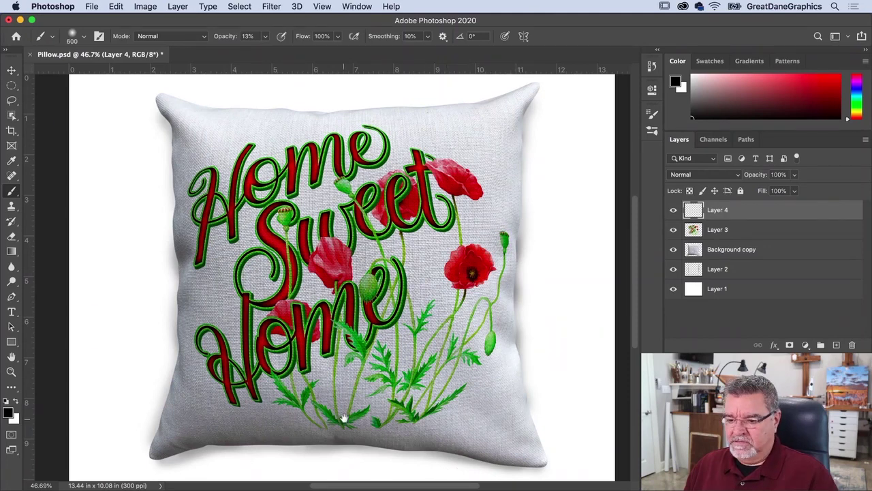
drag(343, 414, 346, 379)
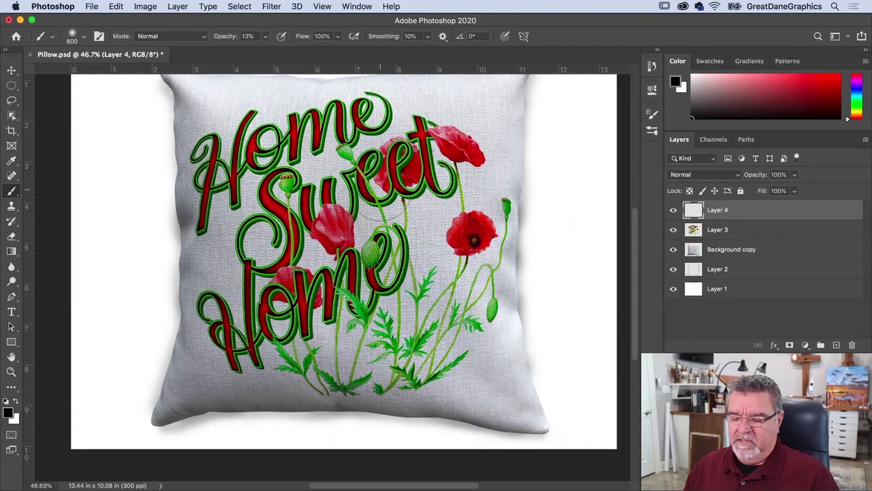
key(super+minus)
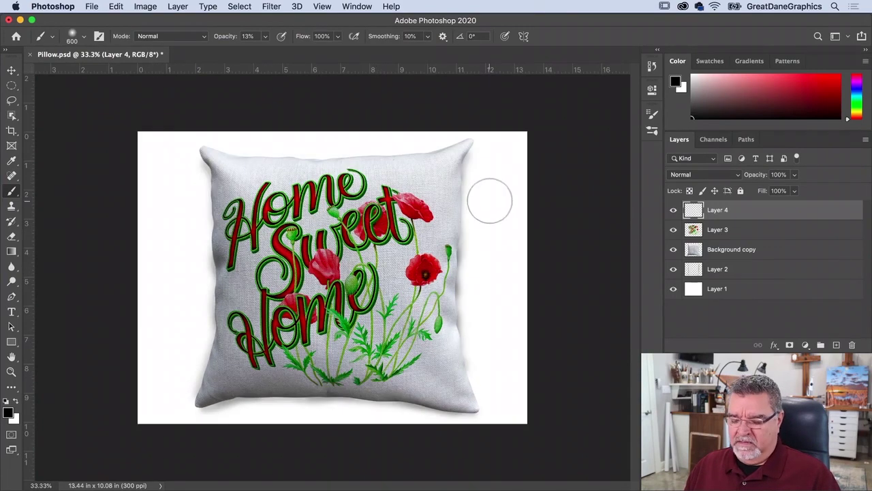
Brighten the artwork on Layer 3 with Levels, setting the white input level to 233 and the midtones to 1.
click(717, 231)
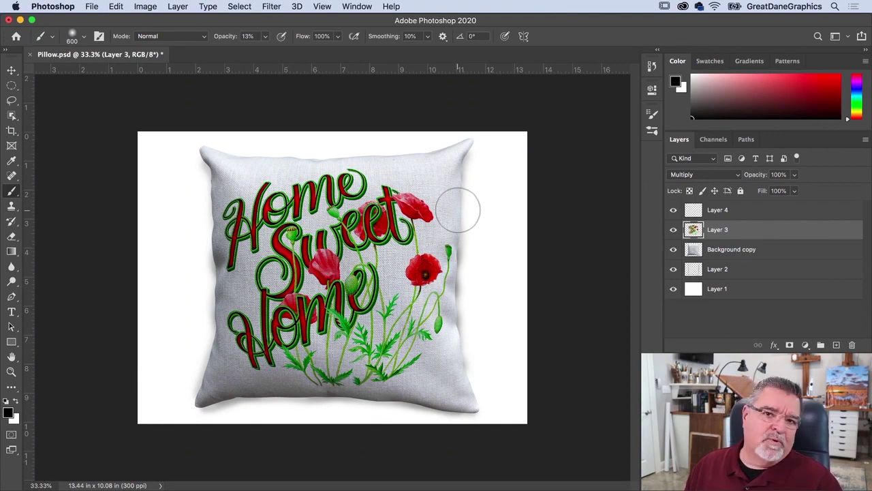
click(145, 6)
mouse_move(167, 36)
click(286, 69)
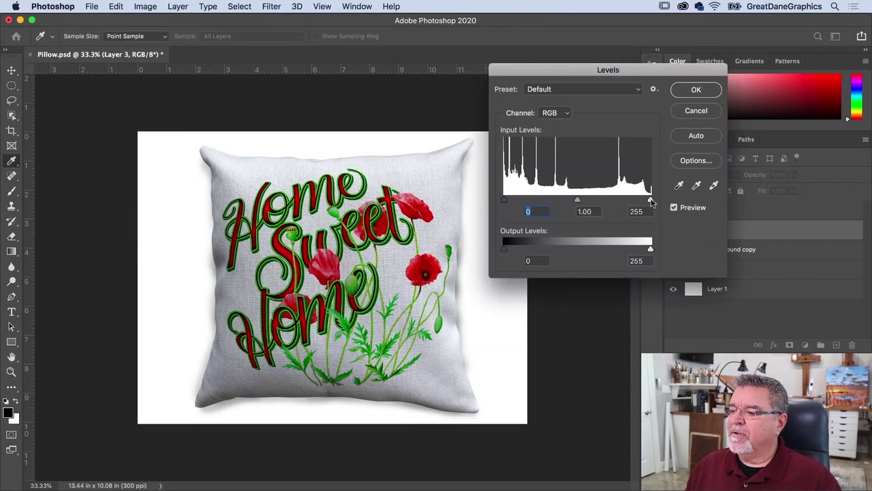
drag(651, 202, 642, 202)
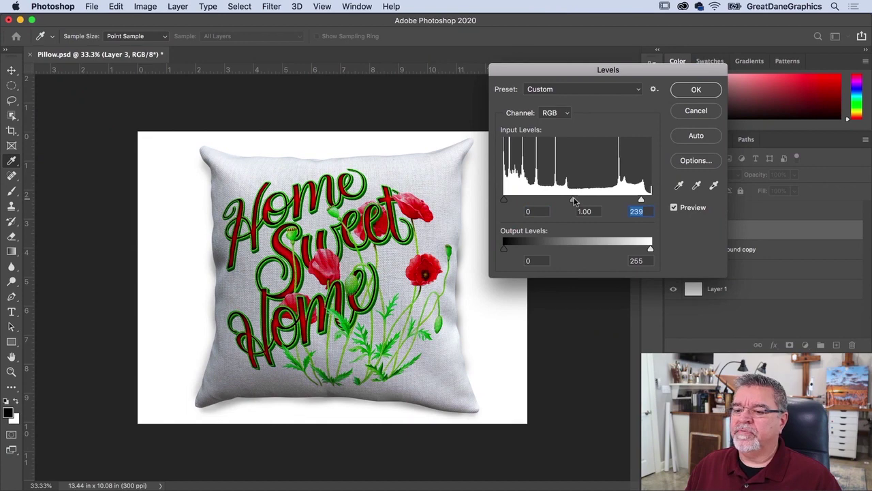
mouse_move(570, 202)
mouse_down()
mouse_move(545, 201)
mouse_move(560, 201)
mouse_up()
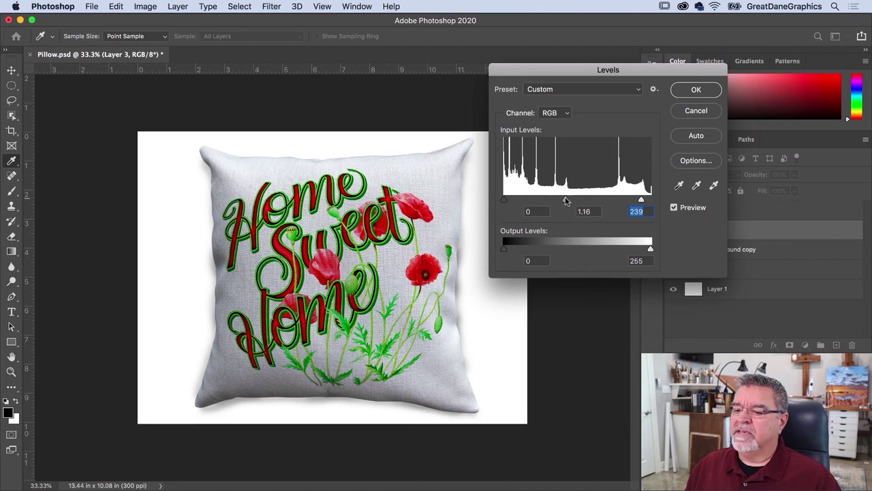
mouse_move(567, 201)
mouse_down()
mouse_move(547, 201)
mouse_move(574, 200)
mouse_up()
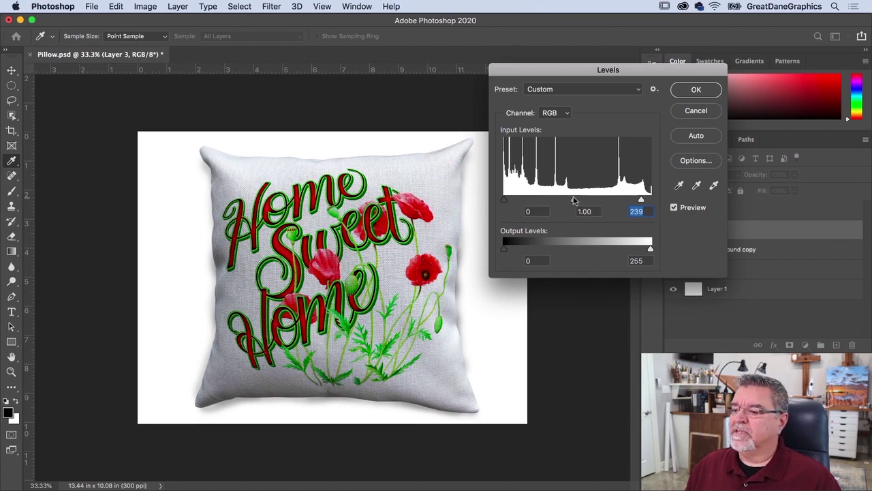
drag(642, 199, 638, 200)
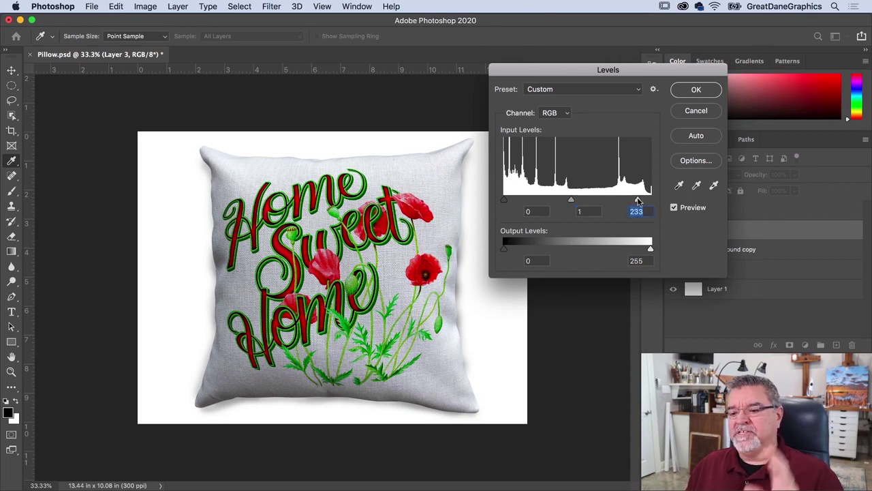
Compare the artwork with and without the Levels preview, leave the preview on and apply the adjustment.
click(674, 208)
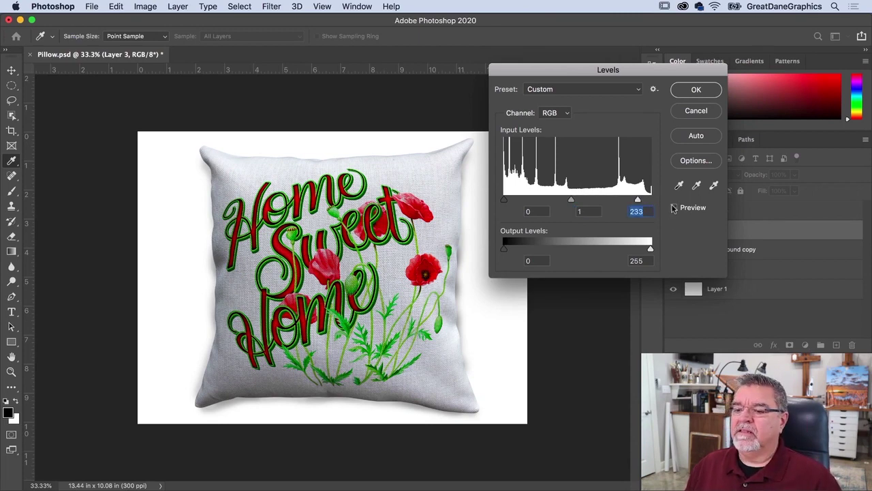
click(673, 208)
click(674, 208)
click(674, 208)
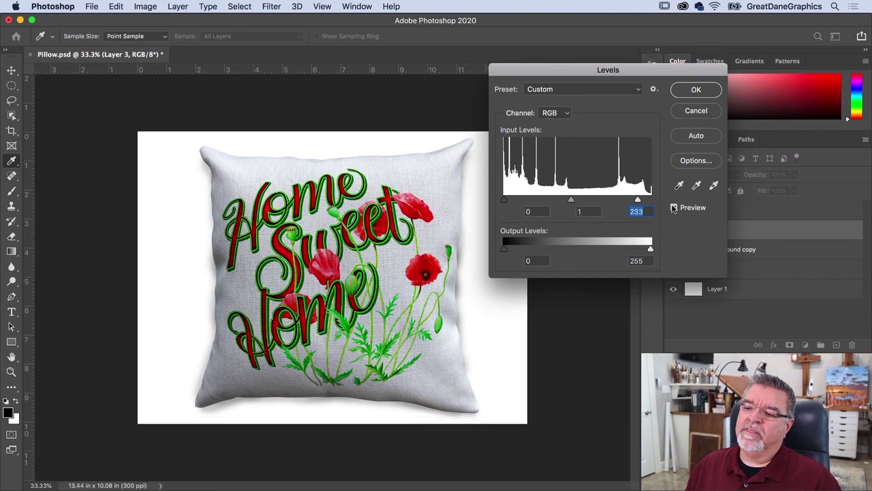
click(673, 208)
click(673, 208)
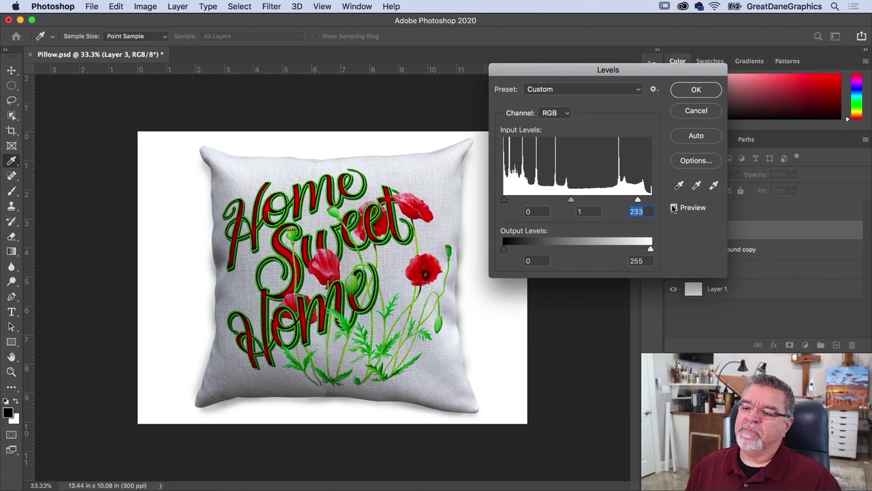
click(696, 90)
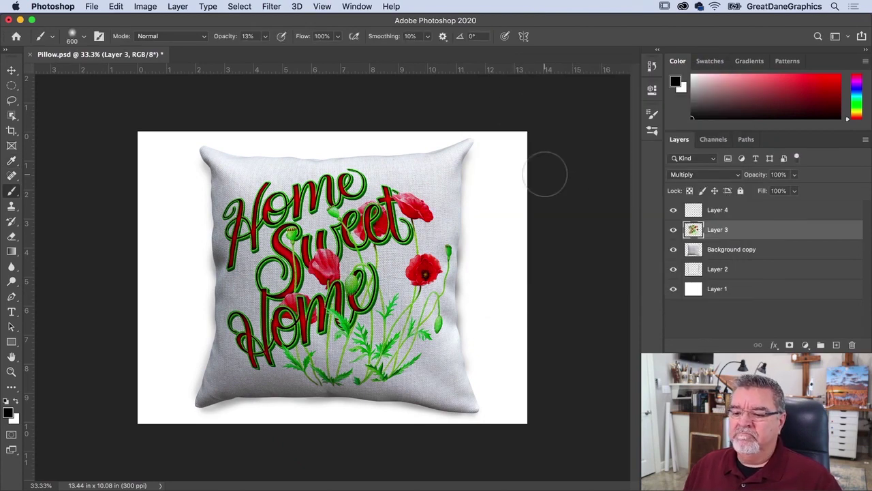
Fit the mockup to the screen and hide the white background on Layer 1.
key(super+0)
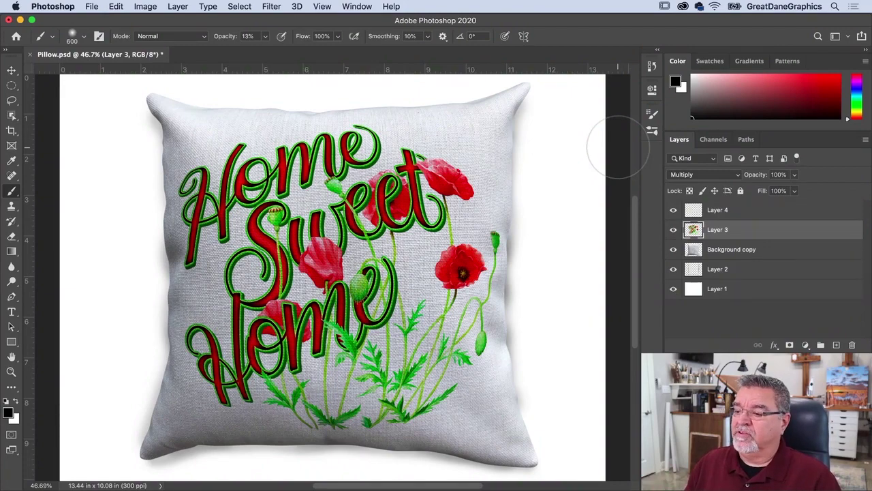
click(673, 293)
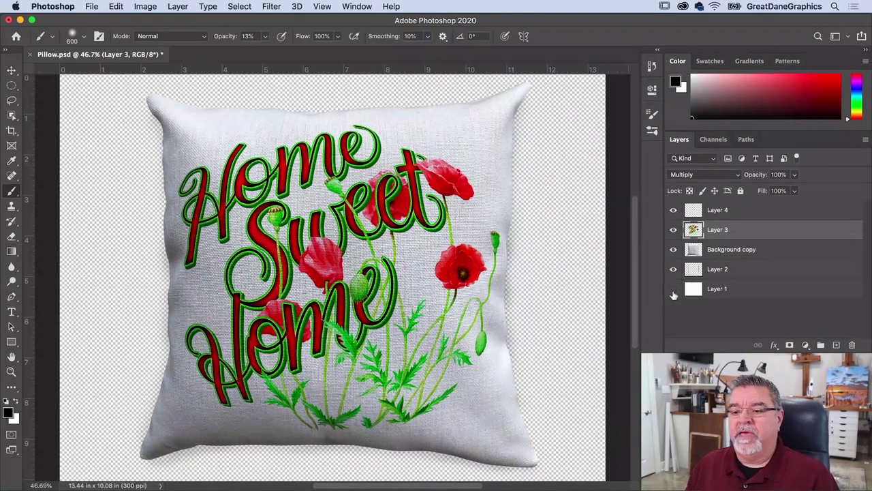